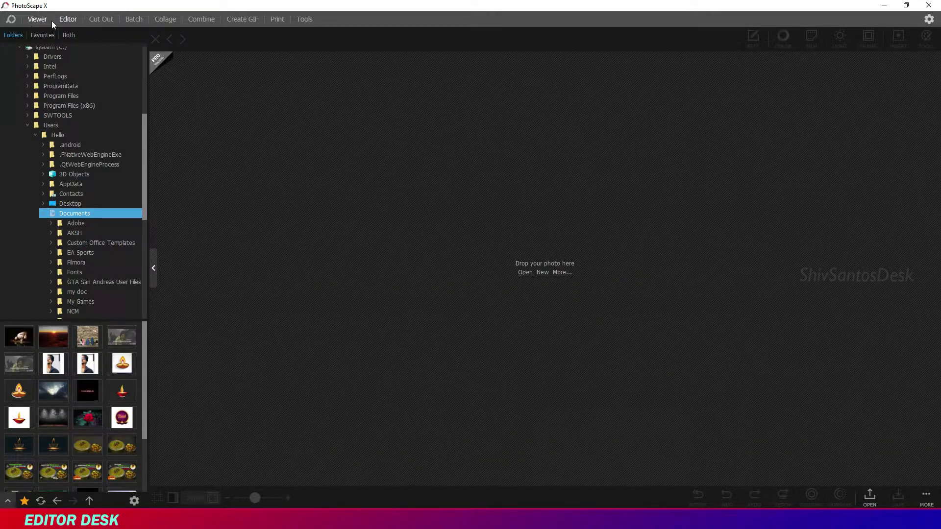
Load the portrait photo of the woman in the red-and-white sari from the Saved Pictures folder into the Cut Out workspace
{"action": "left_click", "coordinate": [101, 19]}
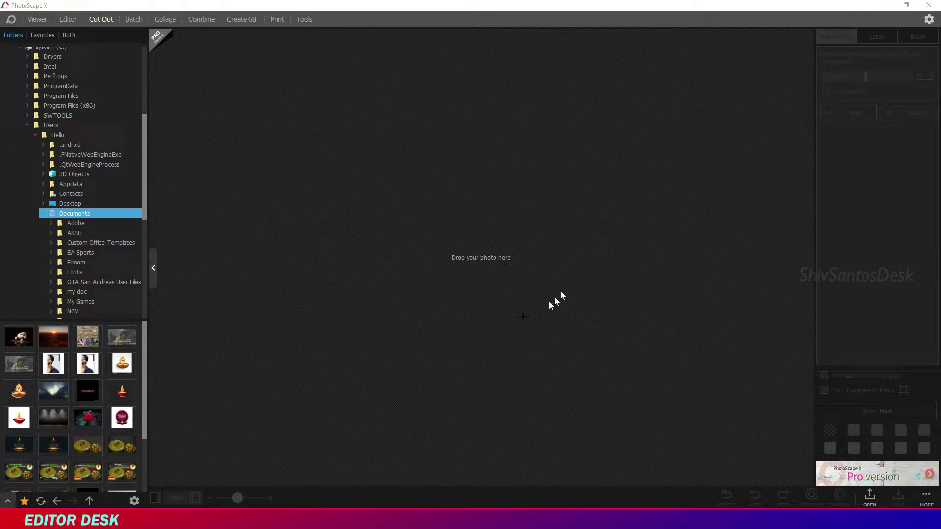
{"action": "key", "text": "super+e"}
{"action": "left_click_drag", "start_coordinate": [435, 158], "coordinate": [579, 179]}
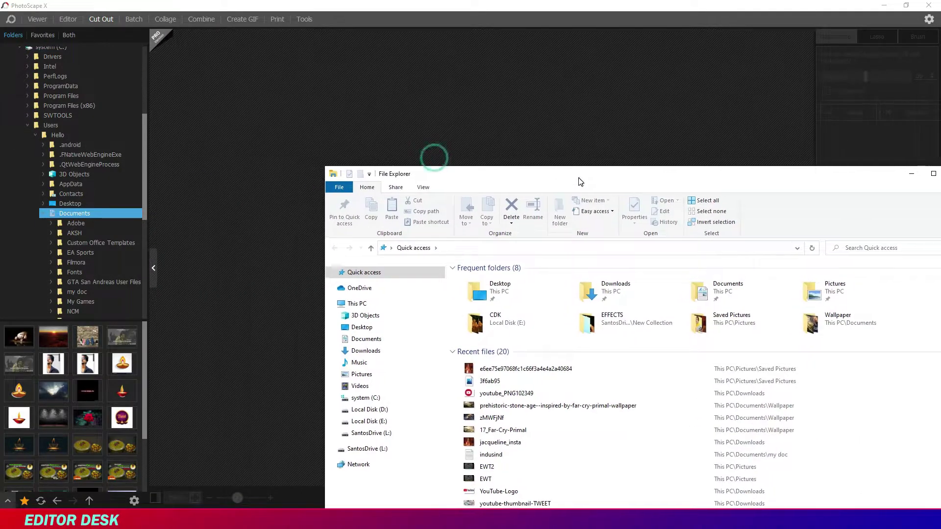
{"action": "double_click", "coordinate": [738, 323]}
{"action": "left_click", "coordinate": [649, 296]}
{"action": "left_click_drag", "start_coordinate": [650, 293], "coordinate": [264, 282]}
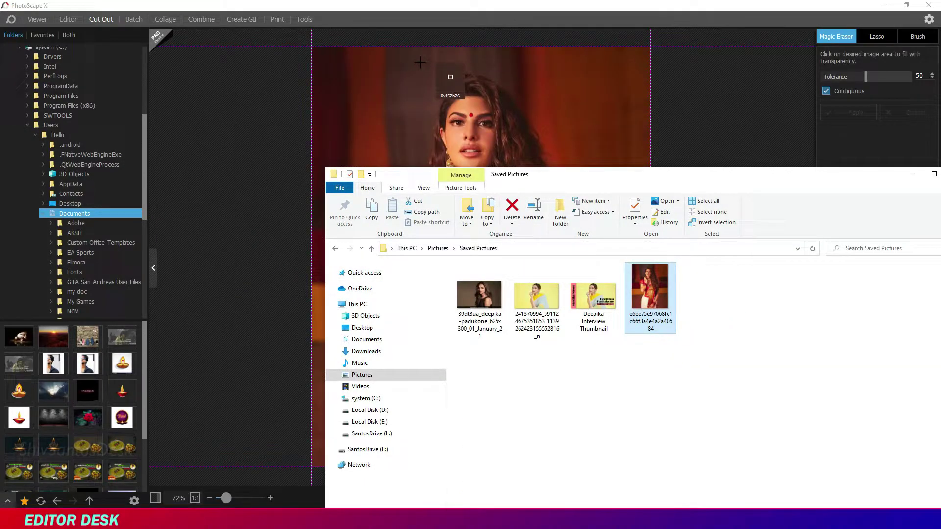
{"action": "left_click", "coordinate": [714, 118]}
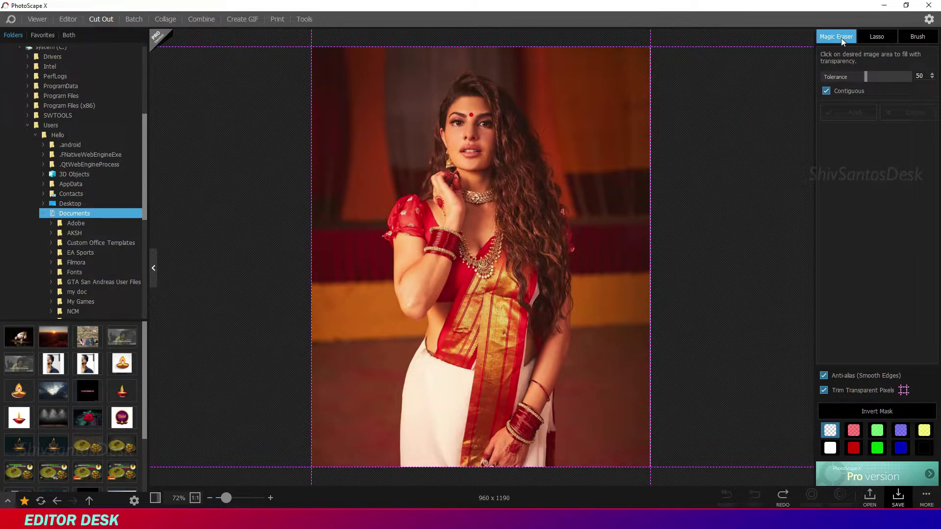
{"action": "left_click", "coordinate": [874, 38]}
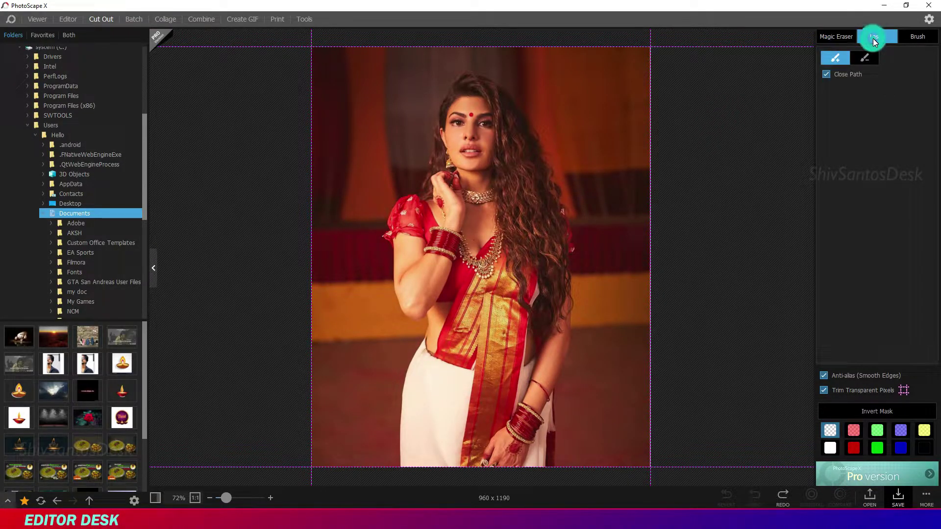
{"action": "left_click", "coordinate": [914, 39]}
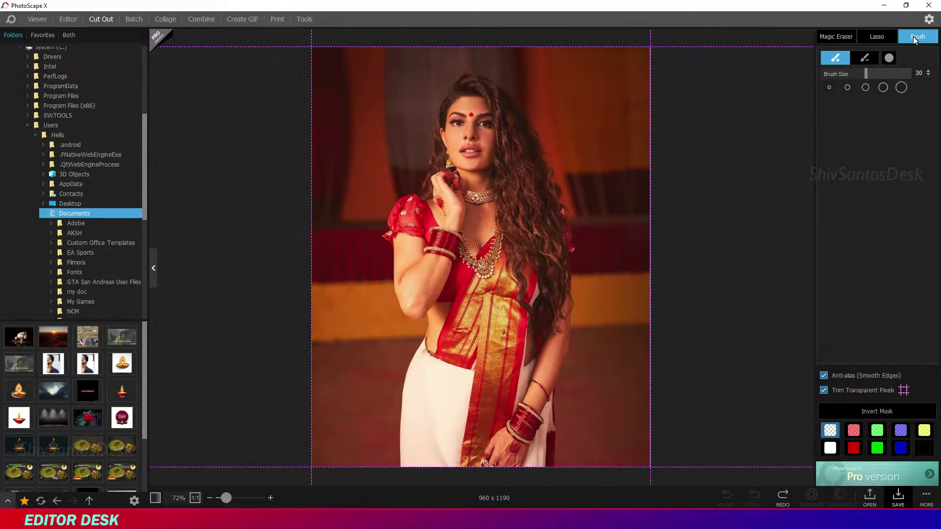
{"action": "left_click", "coordinate": [838, 37]}
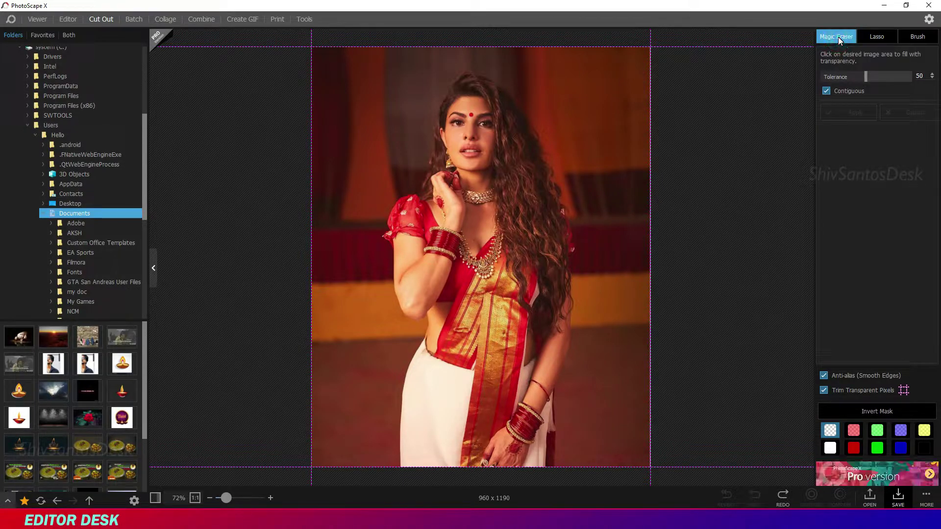
Erase the main curtain, wall and floor areas around the woman with the contiguous Magic Eraser
{"action": "left_click", "coordinate": [370, 140]}
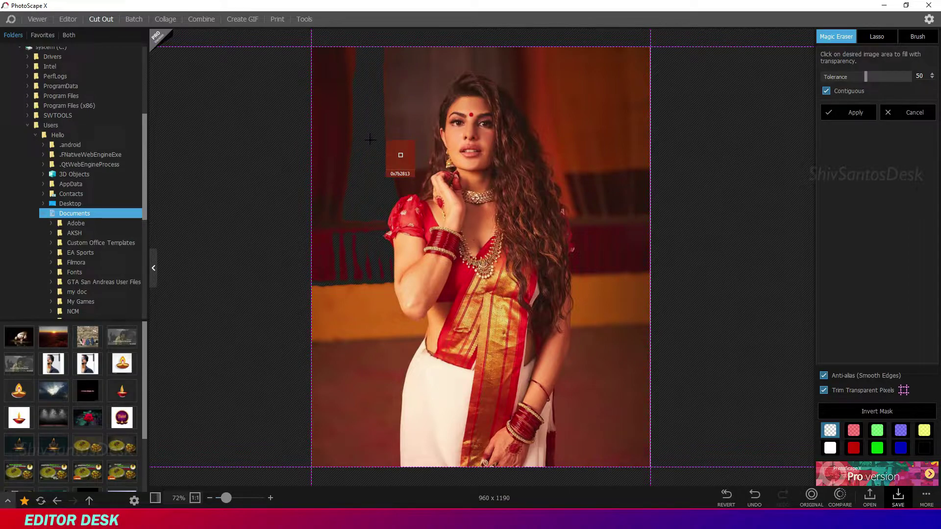
{"action": "left_click", "coordinate": [328, 118]}
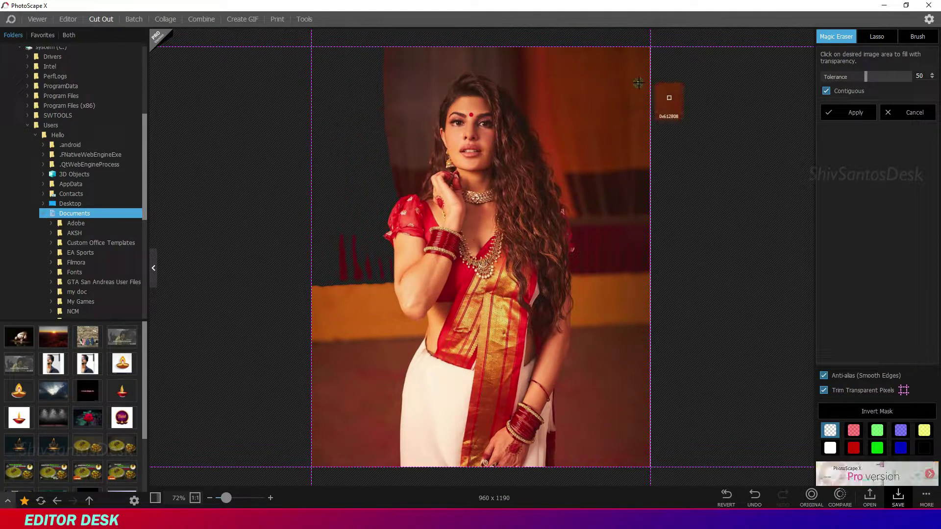
{"action": "left_click", "coordinate": [627, 118]}
{"action": "left_click", "coordinate": [367, 399]}
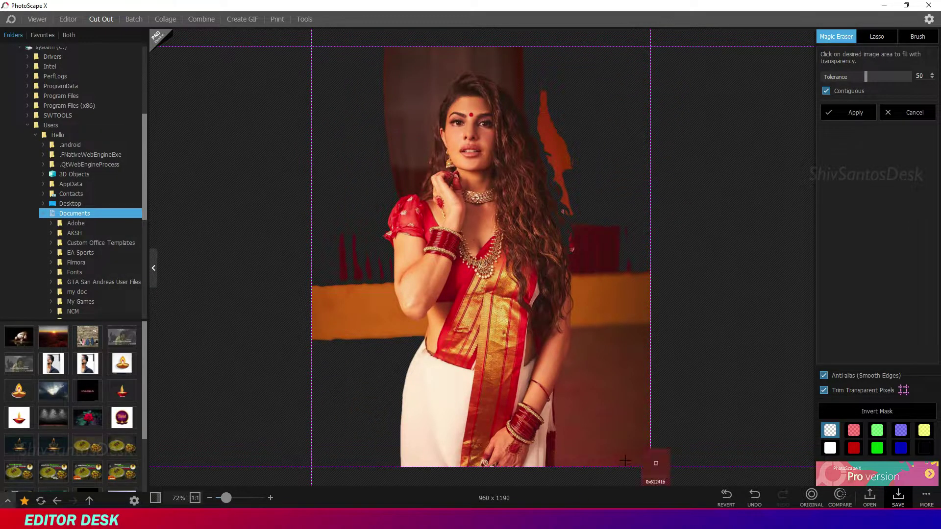
{"action": "left_click", "coordinate": [632, 339]}
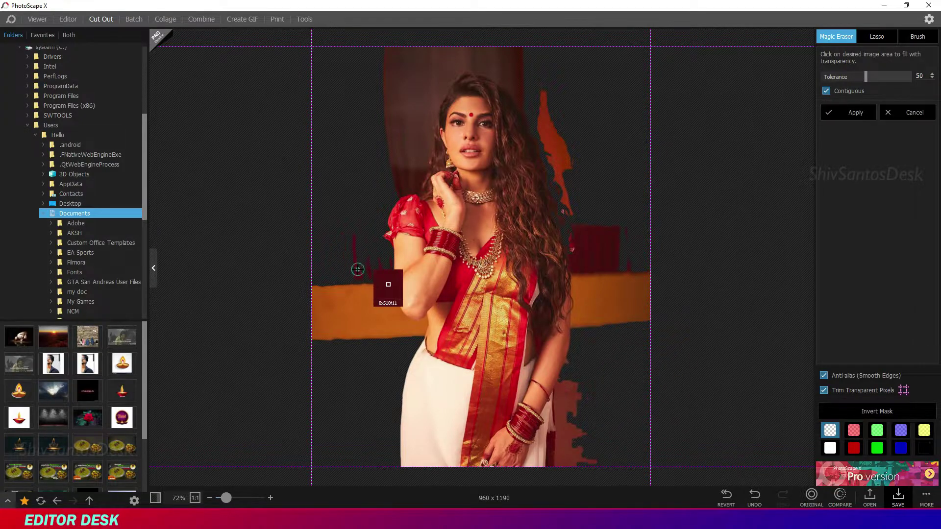
{"action": "left_click", "coordinate": [541, 126]}
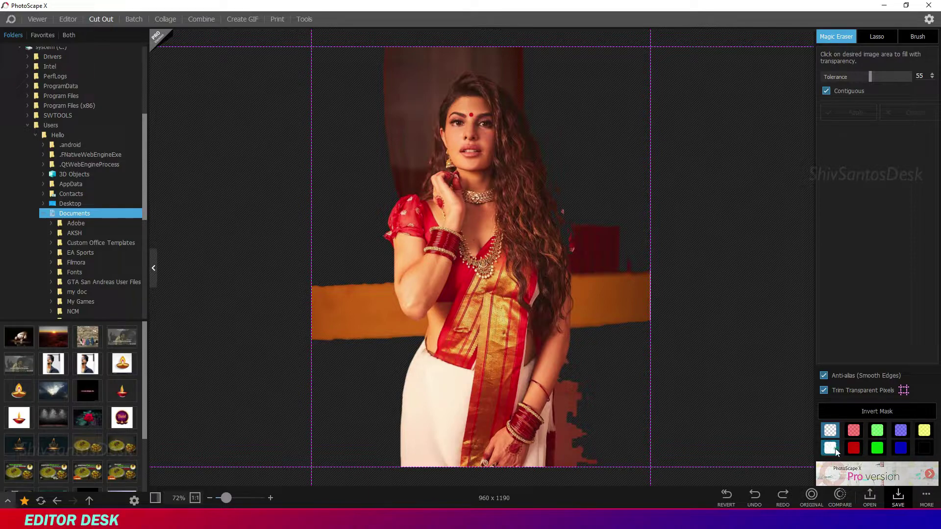
Set the backdrop shown behind the erased areas to solid white
{"action": "left_click", "coordinate": [833, 448]}
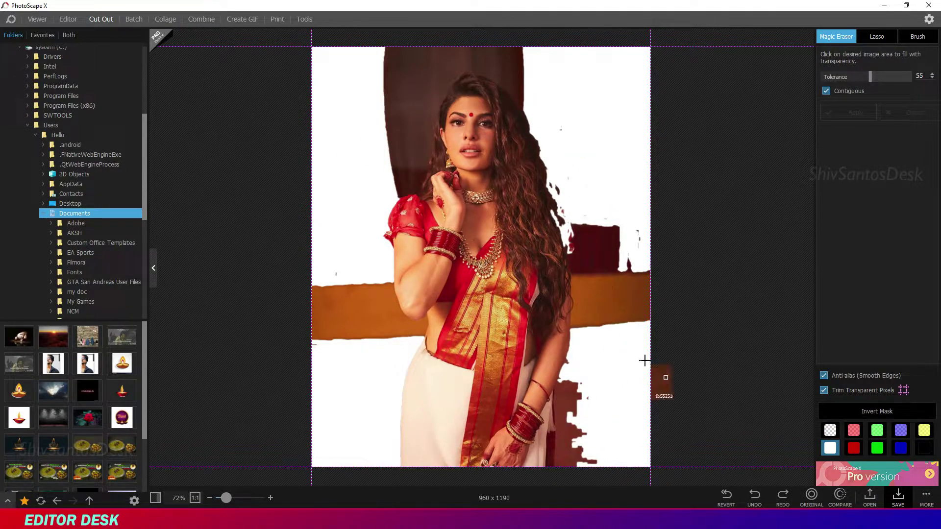
{"action": "scroll", "coordinate": [714, 235], "scroll_direction": "up", "scroll_amount": 1}
{"action": "scroll", "coordinate": [717, 239], "scroll_direction": "up", "scroll_amount": 2}
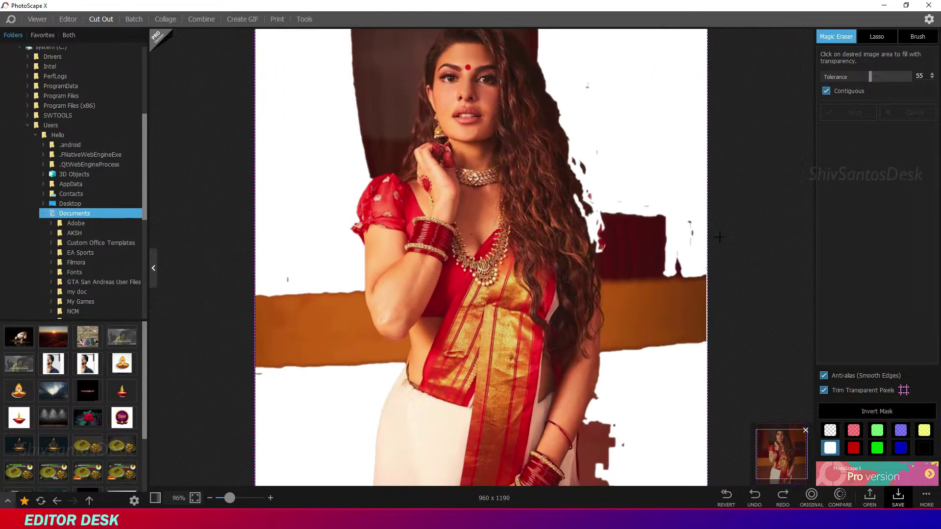
Erase the stray specks and larger leftover background patches on both sides of the figure with the Brush at size 35
{"action": "left_click", "coordinate": [917, 37]}
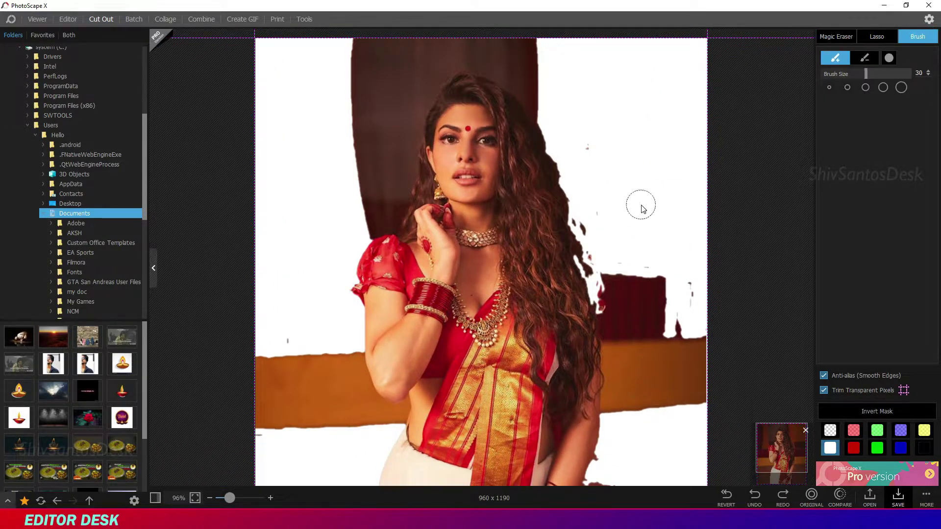
{"action": "left_click_drag", "start_coordinate": [866, 76], "coordinate": [874, 76]}
{"action": "mouse_move", "coordinate": [643, 171]}
{"action": "left_mouse_down"}
{"action": "mouse_move", "coordinate": [612, 173]}
{"action": "mouse_move", "coordinate": [599, 150]}
{"action": "left_mouse_up"}
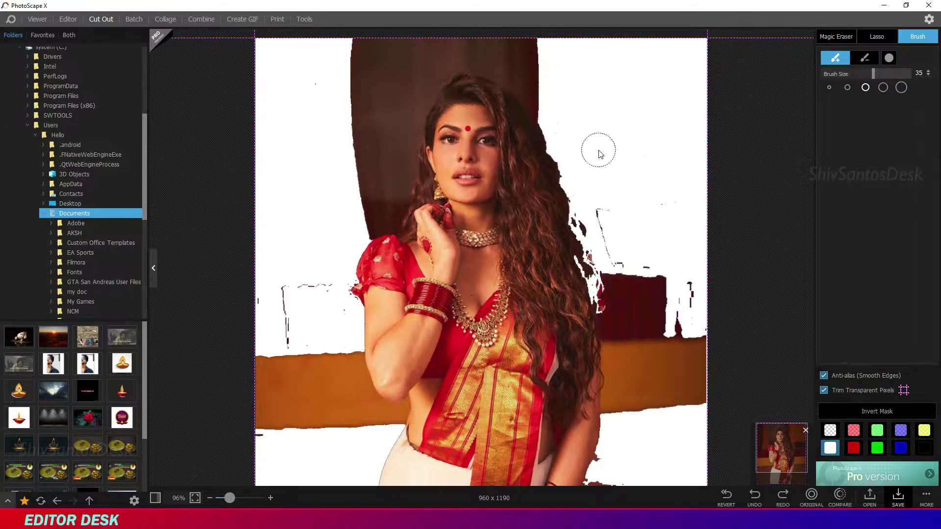
{"action": "mouse_move", "coordinate": [608, 207]}
{"action": "left_mouse_down"}
{"action": "mouse_move", "coordinate": [616, 253]}
{"action": "mouse_move", "coordinate": [619, 238]}
{"action": "mouse_move", "coordinate": [650, 249]}
{"action": "mouse_move", "coordinate": [694, 356]}
{"action": "mouse_move", "coordinate": [687, 348]}
{"action": "mouse_move", "coordinate": [673, 412]}
{"action": "mouse_move", "coordinate": [651, 358]}
{"action": "mouse_move", "coordinate": [648, 389]}
{"action": "mouse_move", "coordinate": [642, 315]}
{"action": "mouse_move", "coordinate": [621, 270]}
{"action": "mouse_move", "coordinate": [654, 4]}
{"action": "mouse_move", "coordinate": [556, 40]}
{"action": "mouse_move", "coordinate": [311, 99]}
{"action": "mouse_move", "coordinate": [363, 73]}
{"action": "mouse_move", "coordinate": [322, 188]}
{"action": "mouse_move", "coordinate": [302, 309]}
{"action": "mouse_move", "coordinate": [343, 366]}
{"action": "mouse_move", "coordinate": [258, 352]}
{"action": "mouse_move", "coordinate": [324, 442]}
{"action": "left_mouse_up"}
{"action": "scroll", "coordinate": [336, 412], "scroll_direction": "down", "scroll_amount": 3}
{"action": "left_click_drag", "start_coordinate": [338, 383], "coordinate": [341, 290]}
{"action": "scroll", "coordinate": [630, 290], "scroll_direction": "up", "scroll_amount": 3}
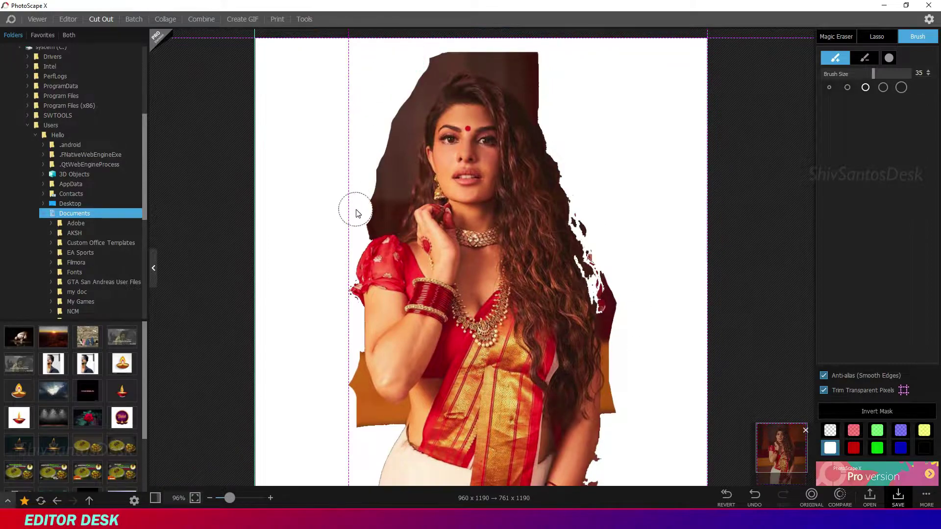
Brush away the remaining background close to the hair, the raised arm, and the lowered arm and sari edge
{"action": "mouse_move", "coordinate": [574, 106]}
{"action": "left_mouse_down"}
{"action": "mouse_move", "coordinate": [601, 257]}
{"action": "mouse_move", "coordinate": [579, 196]}
{"action": "left_mouse_up"}
{"action": "mouse_move", "coordinate": [563, 147]}
{"action": "left_mouse_down"}
{"action": "mouse_move", "coordinate": [530, 80]}
{"action": "mouse_move", "coordinate": [358, 81]}
{"action": "mouse_move", "coordinate": [390, 44]}
{"action": "mouse_move", "coordinate": [447, 52]}
{"action": "mouse_move", "coordinate": [407, 115]}
{"action": "mouse_move", "coordinate": [375, 214]}
{"action": "mouse_move", "coordinate": [330, 211]}
{"action": "left_mouse_up"}
{"action": "scroll", "coordinate": [339, 226], "scroll_direction": "down", "scroll_amount": 3}
{"action": "mouse_move", "coordinate": [350, 249]}
{"action": "left_mouse_down"}
{"action": "mouse_move", "coordinate": [362, 283]}
{"action": "mouse_move", "coordinate": [336, 346]}
{"action": "mouse_move", "coordinate": [370, 291]}
{"action": "mouse_move", "coordinate": [341, 262]}
{"action": "mouse_move", "coordinate": [349, 240]}
{"action": "left_mouse_up"}
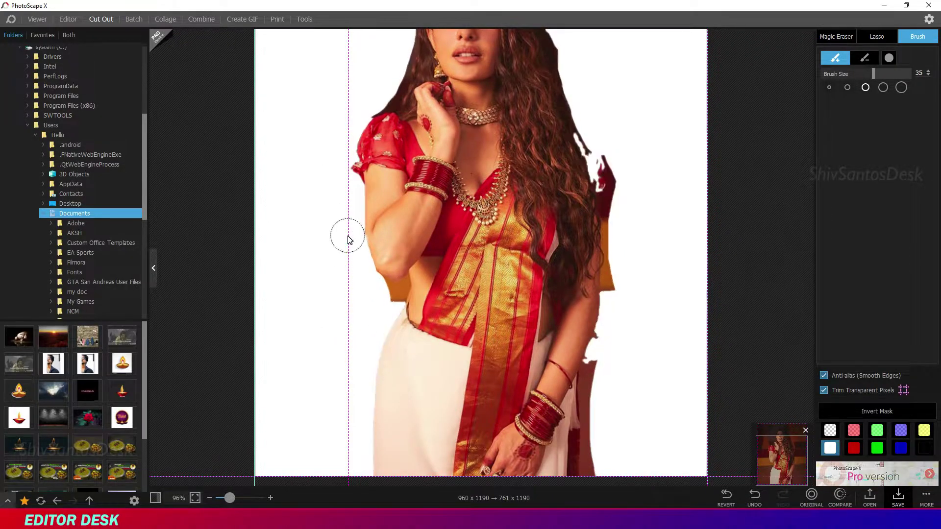
{"action": "mouse_move", "coordinate": [603, 148]}
{"action": "left_mouse_down"}
{"action": "mouse_move", "coordinate": [624, 252]}
{"action": "mouse_move", "coordinate": [621, 367]}
{"action": "mouse_move", "coordinate": [599, 391]}
{"action": "mouse_move", "coordinate": [605, 473]}
{"action": "left_mouse_up"}
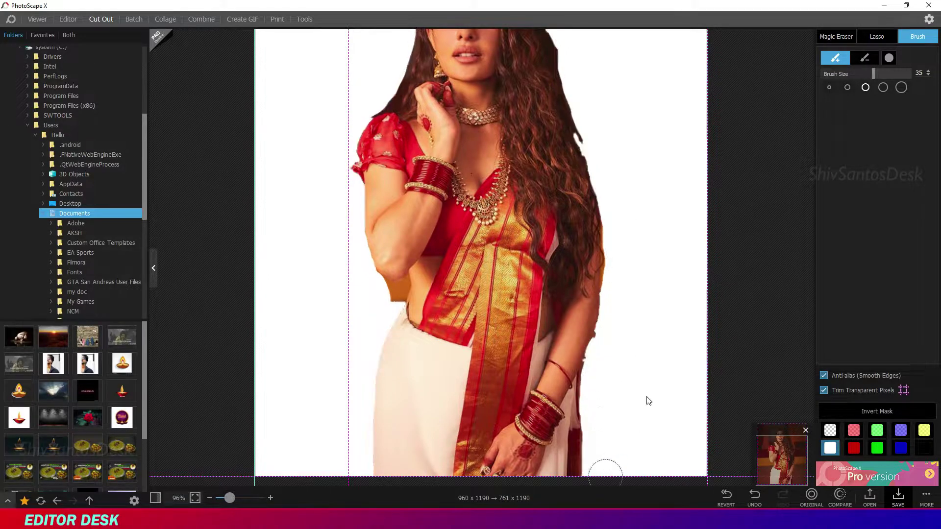
{"action": "scroll", "coordinate": [642, 434], "scroll_direction": "up", "scroll_amount": 3}
{"action": "scroll", "coordinate": [621, 268], "scroll_direction": "down", "scroll_amount": 3}
Reduce the brush size to 16 and erase the orange background remnant between the raised elbow and the waist
{"action": "left_click_drag", "start_coordinate": [875, 75], "coordinate": [846, 74]}
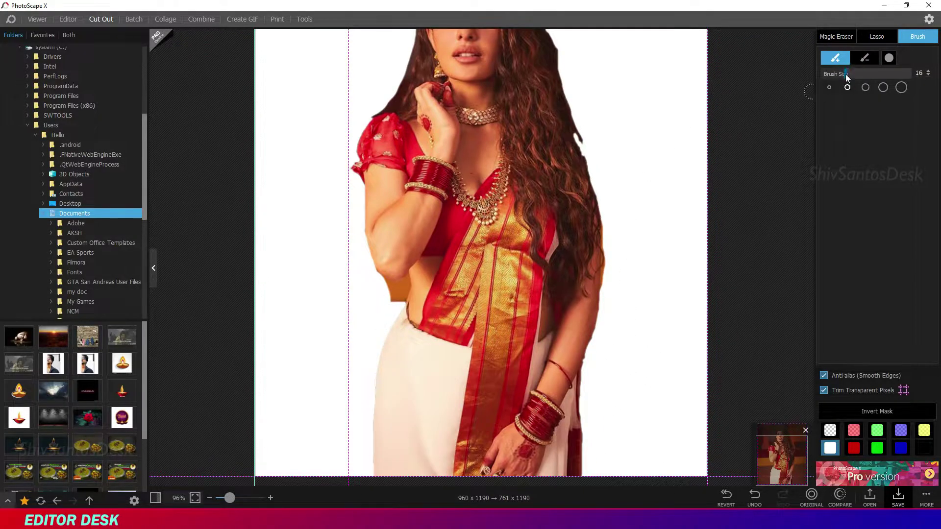
{"action": "left_click_drag", "start_coordinate": [376, 289], "coordinate": [389, 305]}
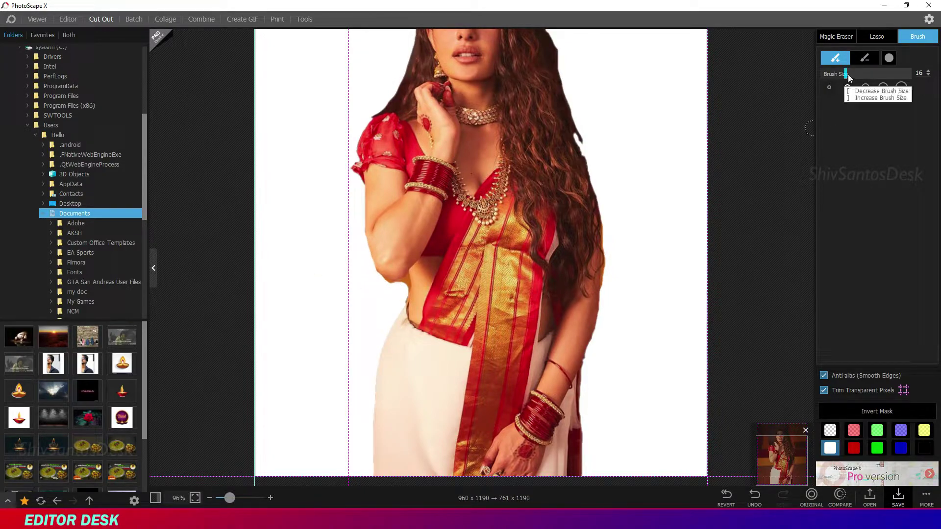
{"action": "scroll", "coordinate": [601, 216], "scroll_direction": "up", "scroll_amount": 6}
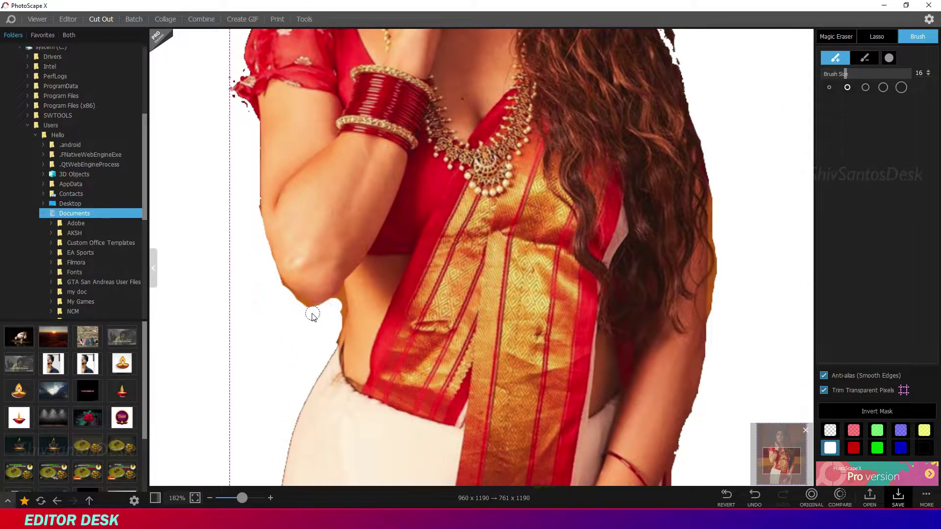
{"action": "left_click", "coordinate": [338, 304]}
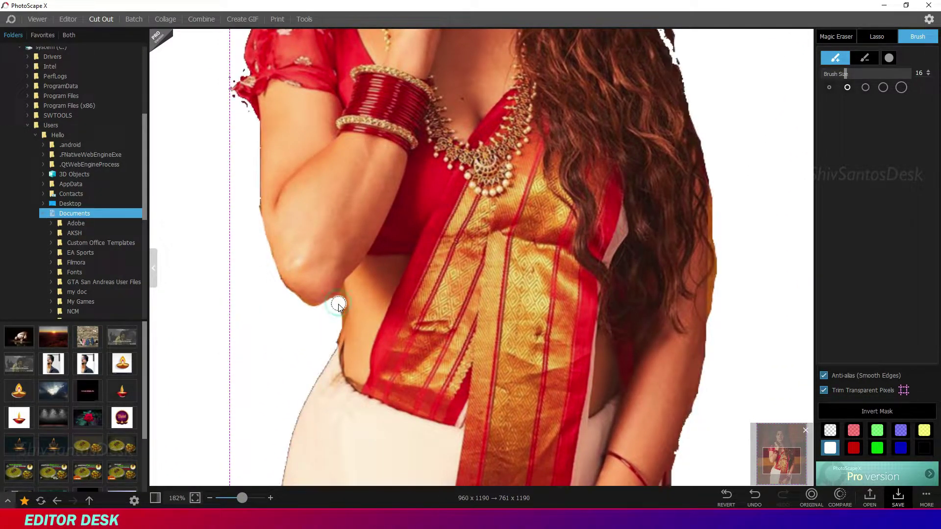
{"action": "left_click", "coordinate": [835, 74]}
{"action": "left_click", "coordinate": [340, 297]}
{"action": "left_click", "coordinate": [340, 297]}
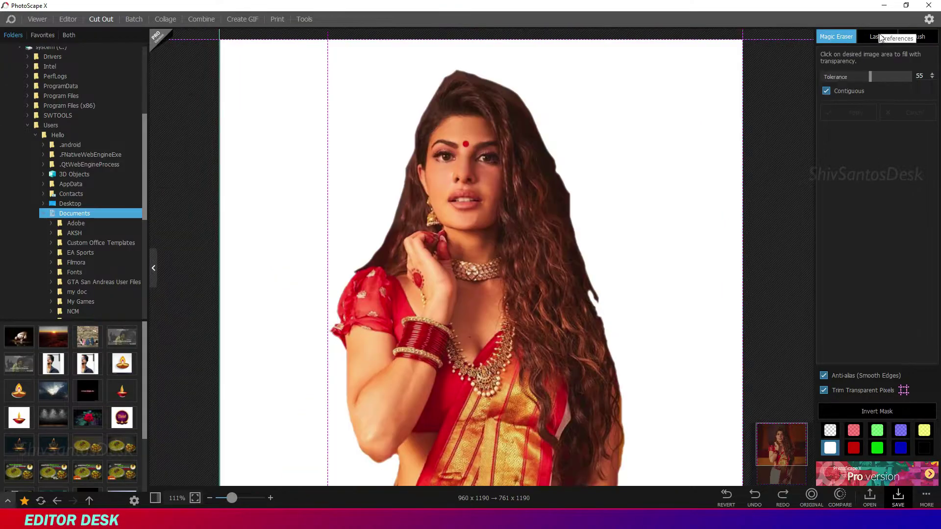
Cut away the dark background remnants along the hair outline on both sides of the head with the Lasso
{"action": "left_click", "coordinate": [877, 37]}
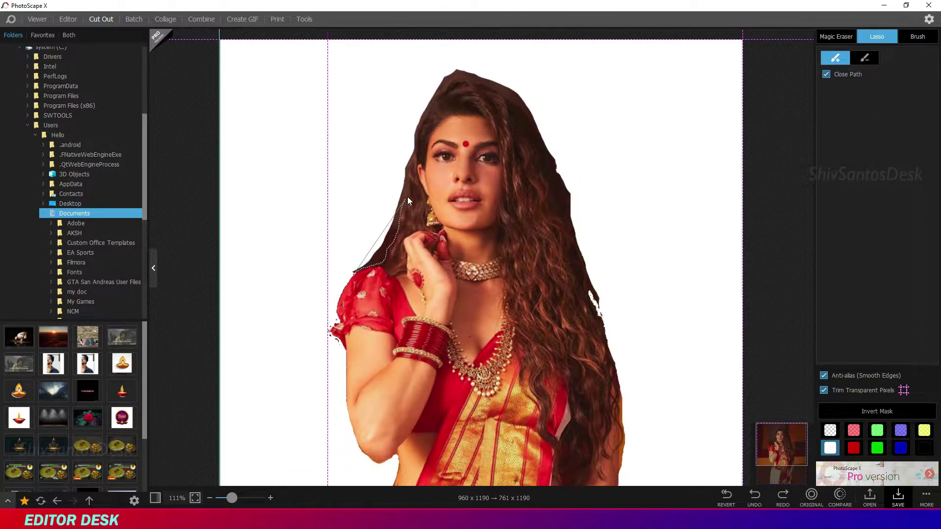
{"action": "mouse_move", "coordinate": [409, 161]}
{"action": "left_mouse_down"}
{"action": "mouse_move", "coordinate": [427, 110]}
{"action": "mouse_move", "coordinate": [457, 74]}
{"action": "mouse_move", "coordinate": [499, 88]}
{"action": "mouse_move", "coordinate": [538, 126]}
{"action": "mouse_move", "coordinate": [474, 50]}
{"action": "mouse_move", "coordinate": [343, 179]}
{"action": "mouse_move", "coordinate": [355, 275]}
{"action": "left_mouse_up"}
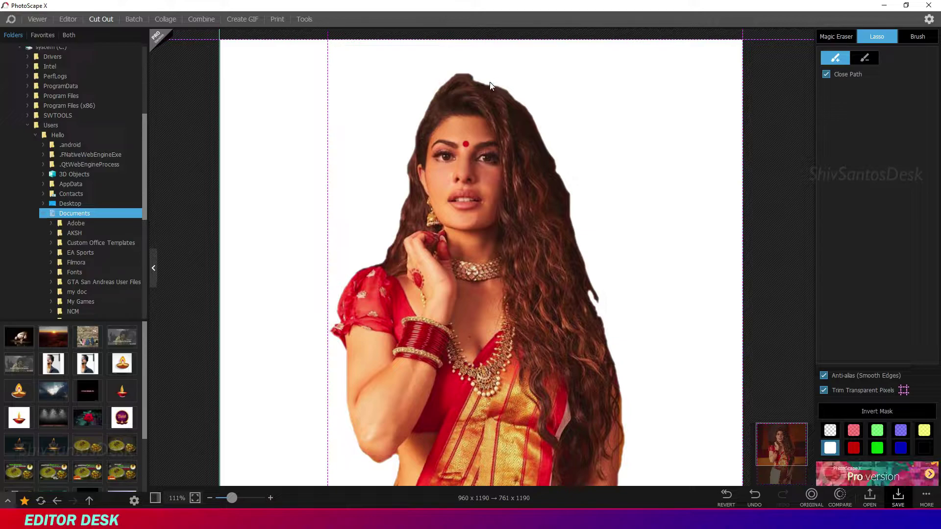
{"action": "scroll", "coordinate": [510, 86], "scroll_direction": "up", "scroll_amount": 3}
{"action": "scroll", "coordinate": [526, 88], "scroll_direction": "up", "scroll_amount": 1}
{"action": "left_click_drag", "start_coordinate": [472, 119], "coordinate": [534, 178]}
{"action": "left_click_drag", "start_coordinate": [569, 249], "coordinate": [594, 342]}
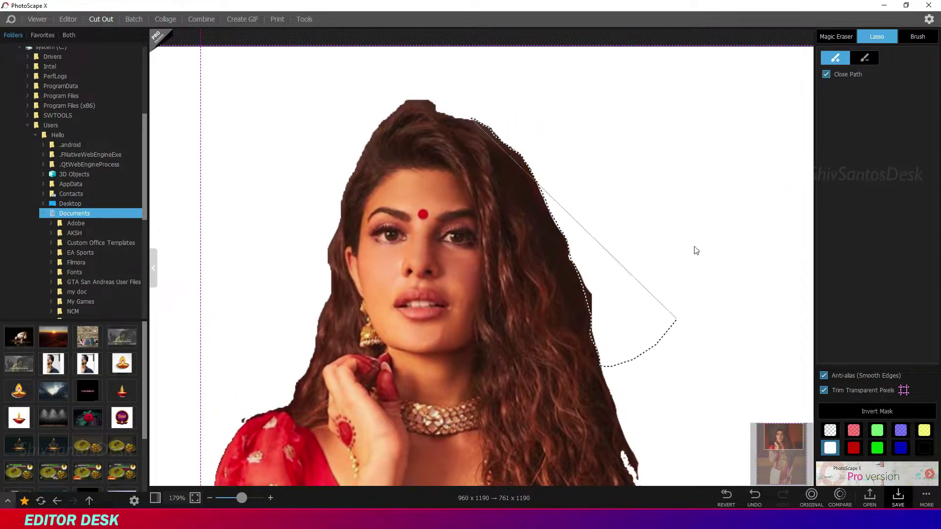
Trim the rough lower hair edge down to the lowered arm with the Lasso
{"action": "scroll", "coordinate": [613, 162], "scroll_direction": "down", "scroll_amount": 3}
{"action": "left_click_drag", "start_coordinate": [589, 130], "coordinate": [593, 142]}
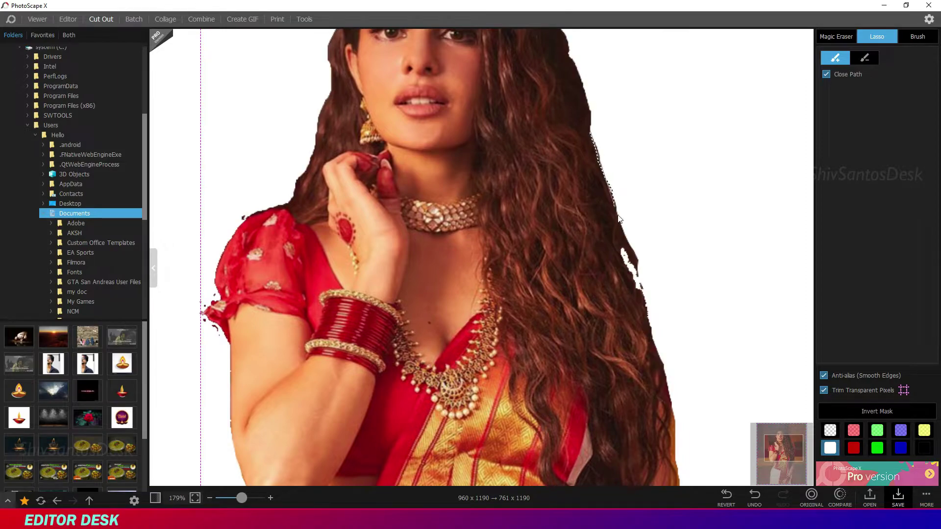
{"action": "mouse_move", "coordinate": [648, 321]}
{"action": "left_mouse_down"}
{"action": "mouse_move", "coordinate": [686, 392]}
{"action": "mouse_move", "coordinate": [642, 154]}
{"action": "left_mouse_up"}
Restore the outer edge of the lowered arm and the sari below it with the subtracting Brush at size 19
{"action": "scroll", "coordinate": [686, 161], "scroll_direction": "down", "scroll_amount": 4}
{"action": "scroll", "coordinate": [687, 161], "scroll_direction": "up", "scroll_amount": 1}
{"action": "scroll", "coordinate": [623, 333], "scroll_direction": "down", "scroll_amount": 2}
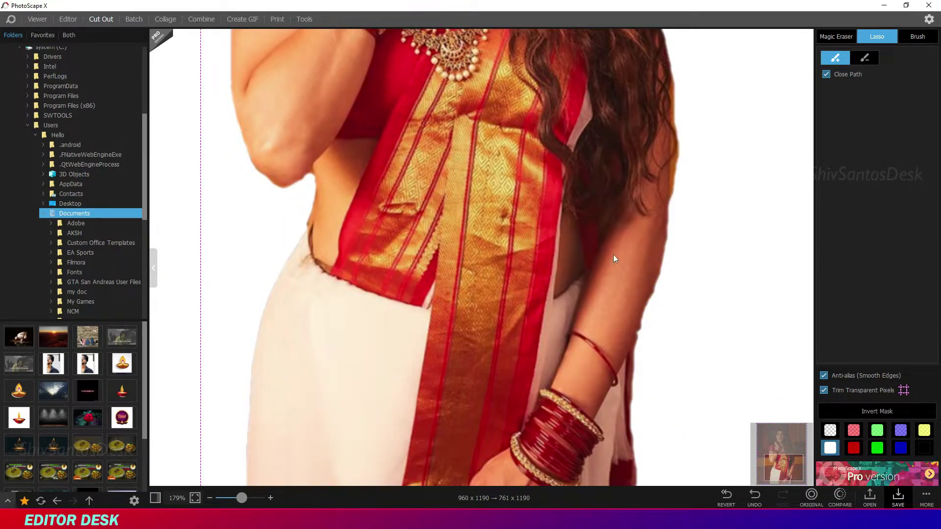
{"action": "scroll", "coordinate": [637, 328], "scroll_direction": "down", "scroll_amount": 1}
{"action": "left_click", "coordinate": [918, 37]}
{"action": "left_click", "coordinate": [866, 58]}
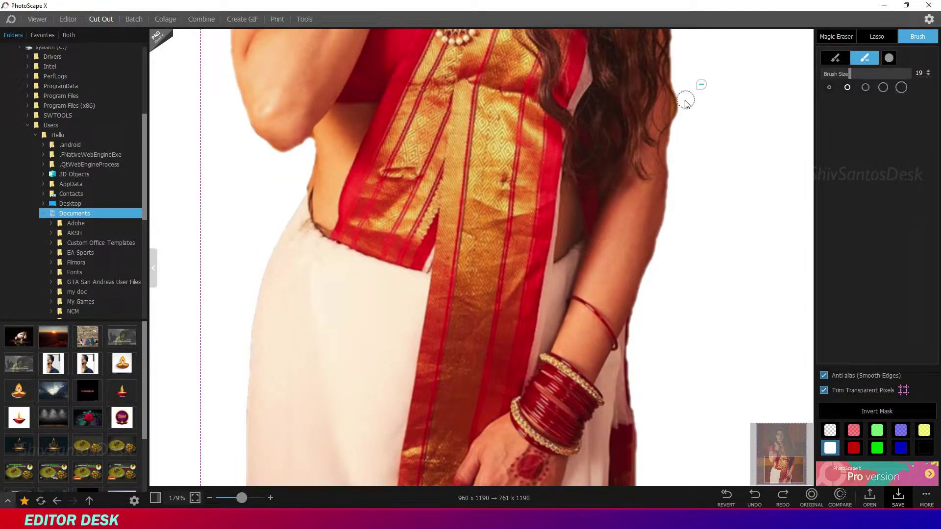
{"action": "left_click_drag", "start_coordinate": [680, 106], "coordinate": [673, 149]}
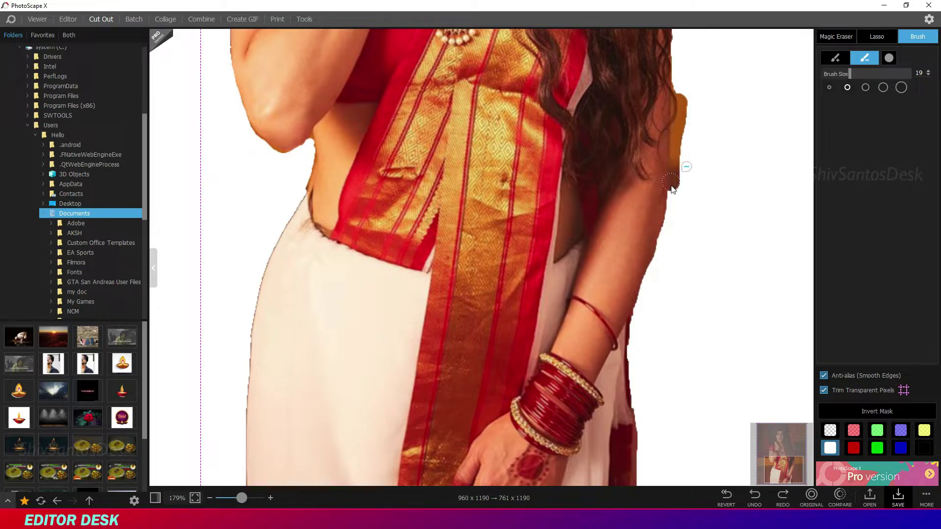
{"action": "left_click_drag", "start_coordinate": [641, 300], "coordinate": [634, 396]}
Cut away the excess background restored along the lowered arm and sari edge with the adding Lasso
{"action": "left_click", "coordinate": [877, 36]}
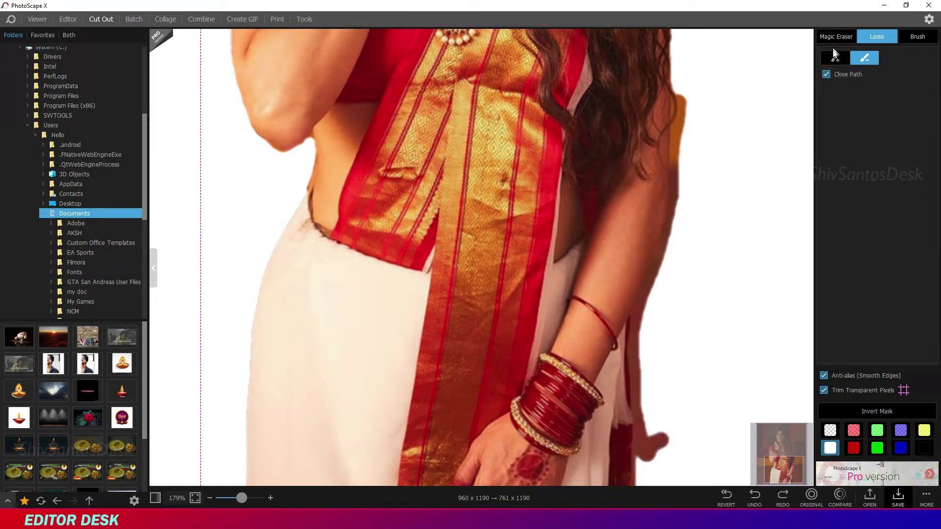
{"action": "left_click", "coordinate": [672, 80]}
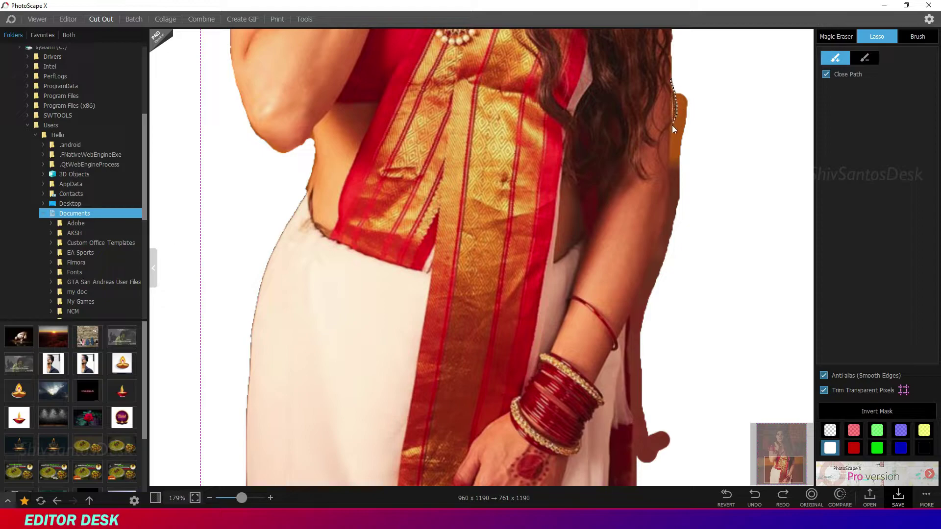
{"action": "left_click_drag", "start_coordinate": [672, 125], "coordinate": [670, 156]}
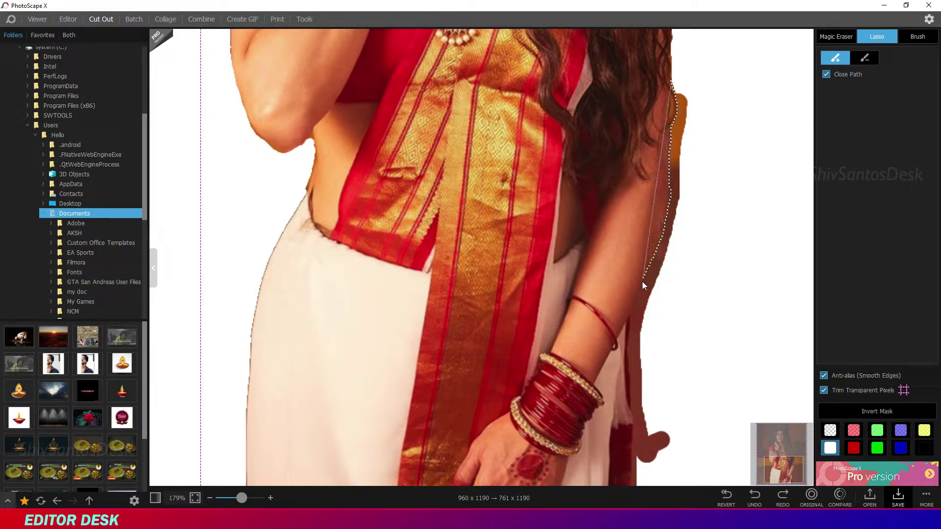
{"action": "mouse_move", "coordinate": [632, 405]}
{"action": "left_mouse_down"}
{"action": "mouse_move", "coordinate": [638, 479]}
{"action": "mouse_move", "coordinate": [718, 391]}
{"action": "mouse_move", "coordinate": [713, 101]}
{"action": "mouse_move", "coordinate": [676, 81]}
{"action": "left_mouse_up"}
{"action": "scroll", "coordinate": [709, 268], "scroll_direction": "down", "scroll_amount": 1}
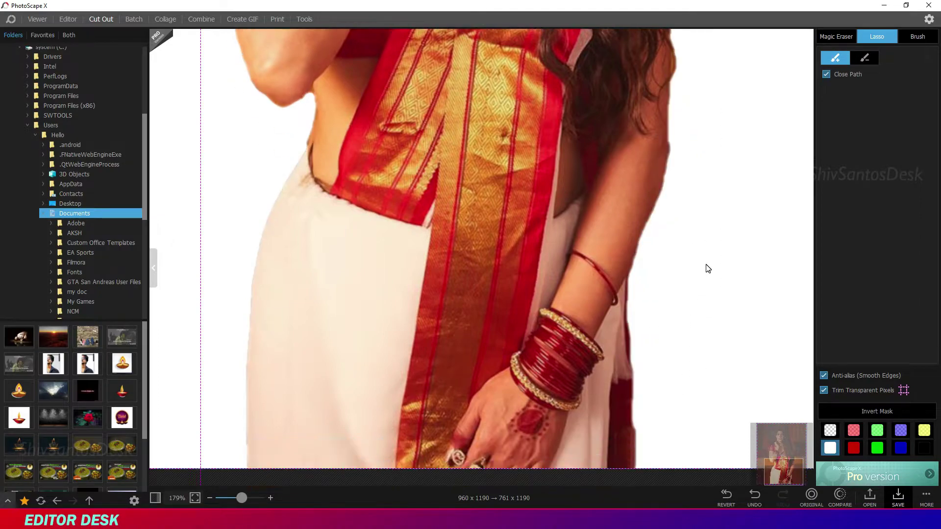
Cut away the remaining background slivers at the sari's lower edge and beneath the raised elbow with the Lasso
{"action": "mouse_move", "coordinate": [636, 418]}
{"action": "left_mouse_down"}
{"action": "mouse_move", "coordinate": [635, 470]}
{"action": "mouse_move", "coordinate": [638, 424]}
{"action": "left_mouse_up"}
{"action": "scroll", "coordinate": [677, 300], "scroll_direction": "up", "scroll_amount": 5}
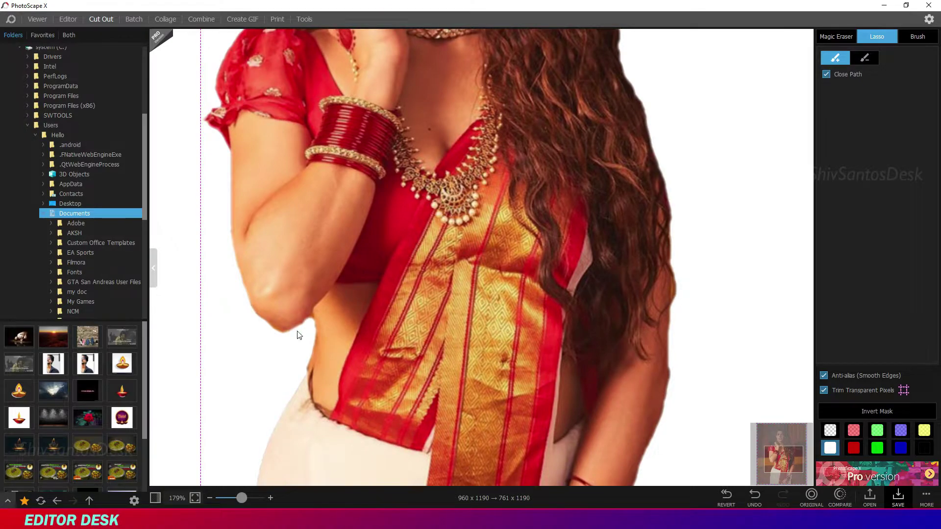
{"action": "left_click_drag", "start_coordinate": [310, 321], "coordinate": [312, 320]}
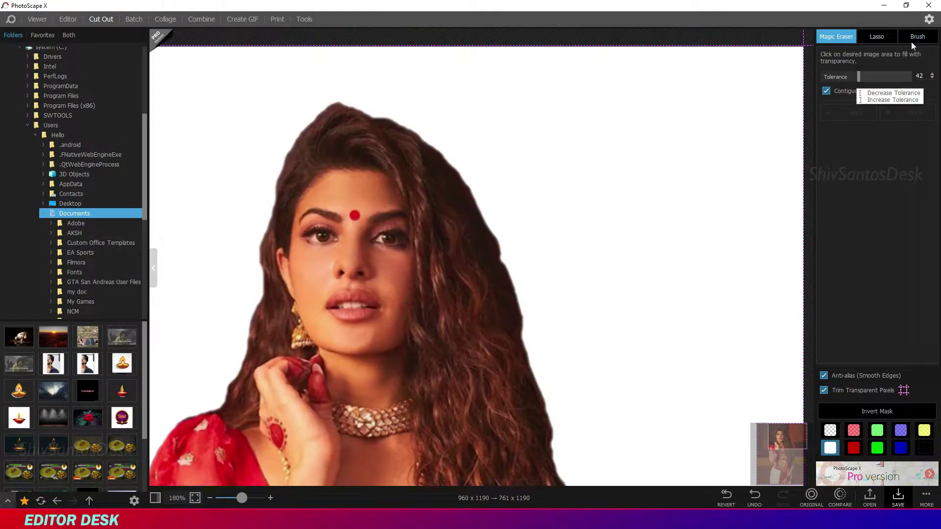
Turn off Trim Transparent Pixels and erase the leftover fringe around the hair outline with the adding Brush at size 45
{"action": "left_click", "coordinate": [918, 36]}
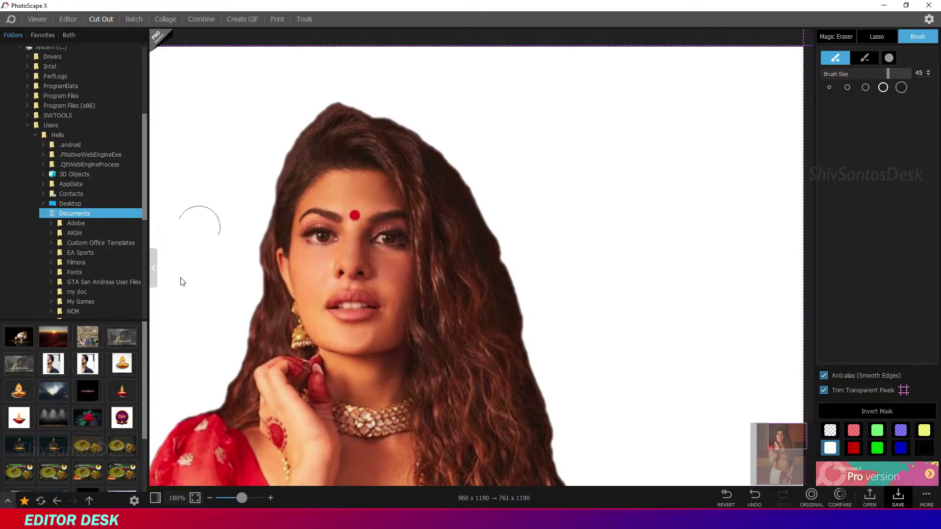
{"action": "left_click", "coordinate": [824, 391]}
{"action": "left_click", "coordinate": [170, 403]}
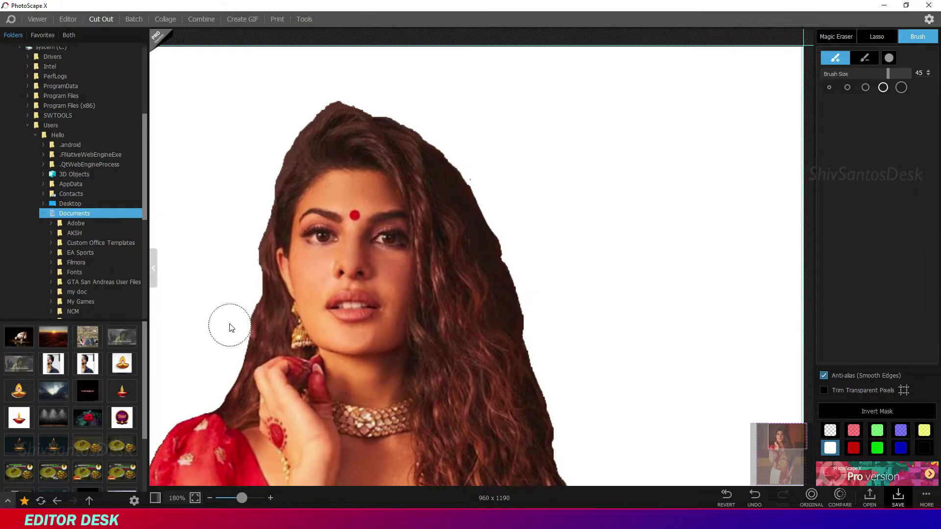
{"action": "mouse_move", "coordinate": [238, 255]}
{"action": "left_mouse_down"}
{"action": "mouse_move", "coordinate": [258, 176]}
{"action": "mouse_move", "coordinate": [316, 89]}
{"action": "mouse_move", "coordinate": [425, 57]}
{"action": "mouse_move", "coordinate": [308, 90]}
{"action": "mouse_move", "coordinate": [373, 86]}
{"action": "left_mouse_up"}
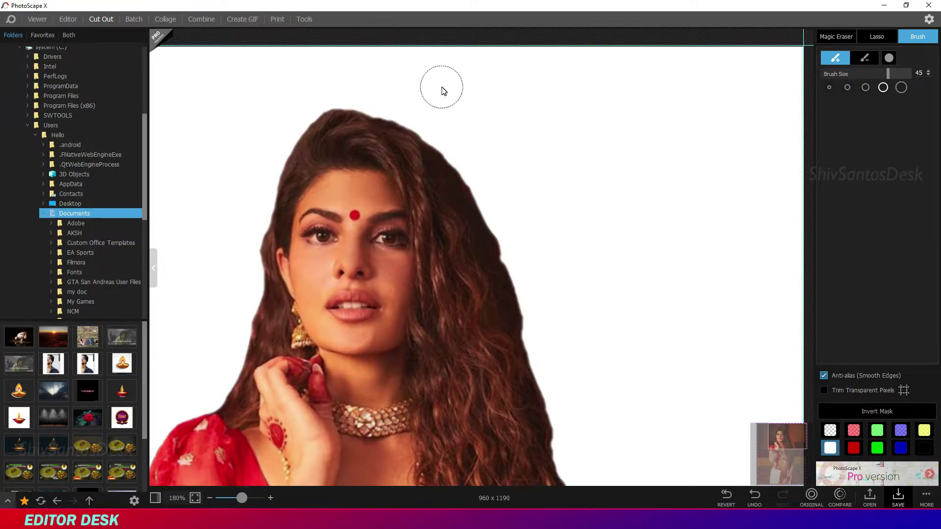
{"action": "scroll", "coordinate": [604, 391], "scroll_direction": "down", "scroll_amount": 5}
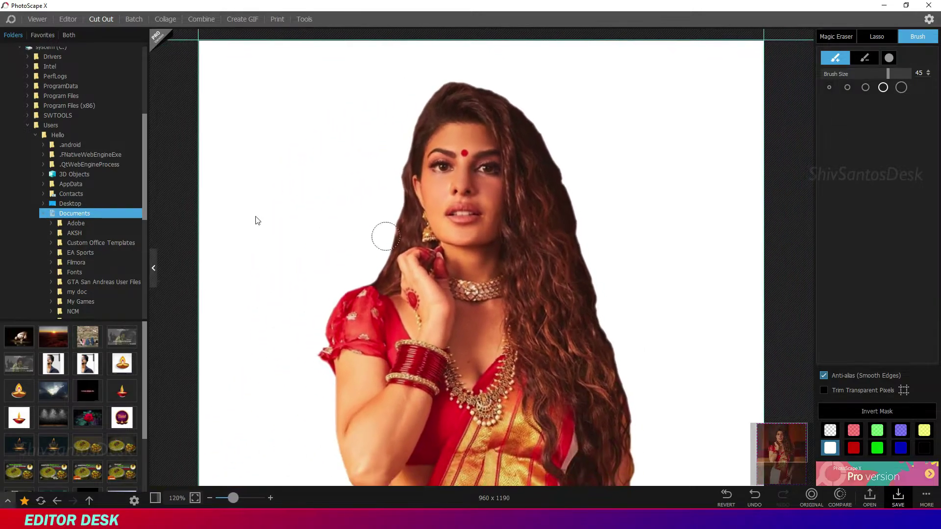
{"action": "scroll", "coordinate": [675, 322], "scroll_direction": "up", "scroll_amount": 4}
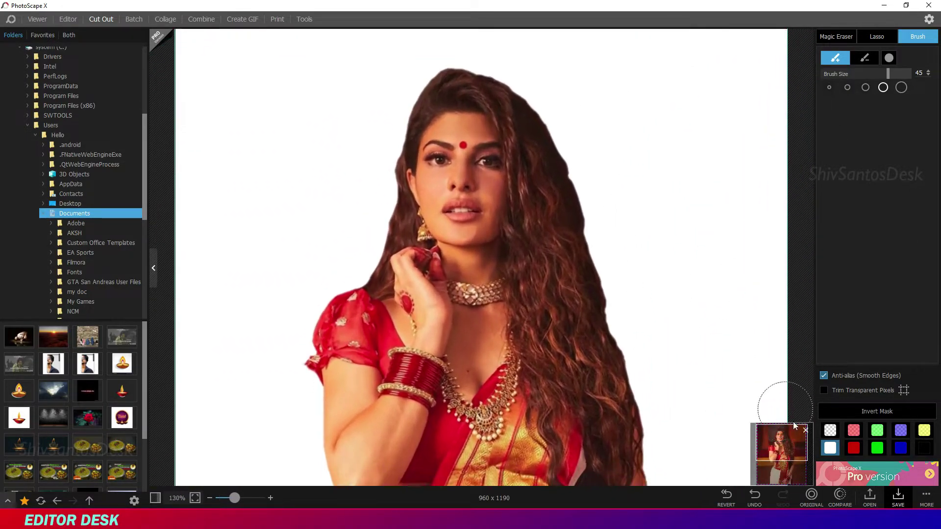
{"action": "left_click_drag", "start_coordinate": [614, 231], "coordinate": [627, 272]}
{"action": "left_click", "coordinate": [642, 343]}
{"action": "scroll", "coordinate": [636, 206], "scroll_direction": "down", "scroll_amount": 3}
Compare the white and transparent backgrounds behind the cutout and leave it on transparent
{"action": "left_click", "coordinate": [829, 431]}
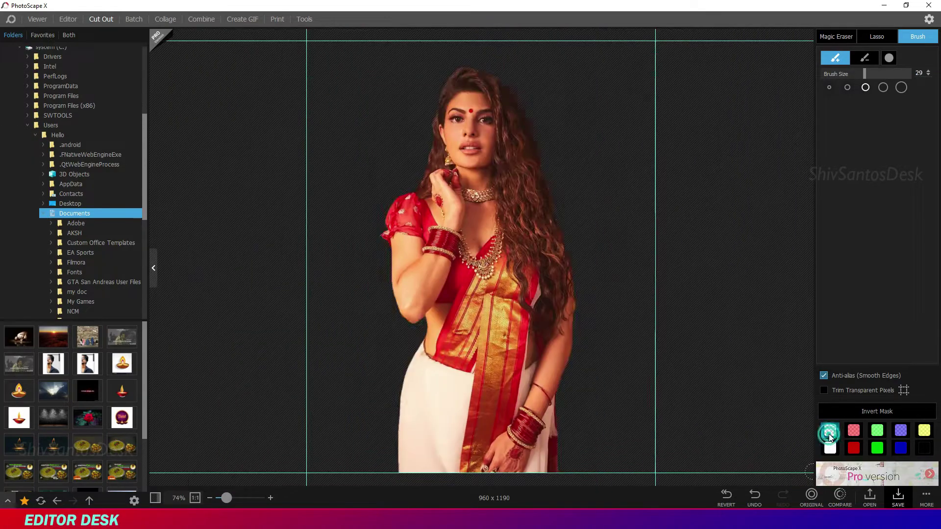
{"action": "left_click", "coordinate": [830, 447]}
{"action": "left_click", "coordinate": [830, 431]}
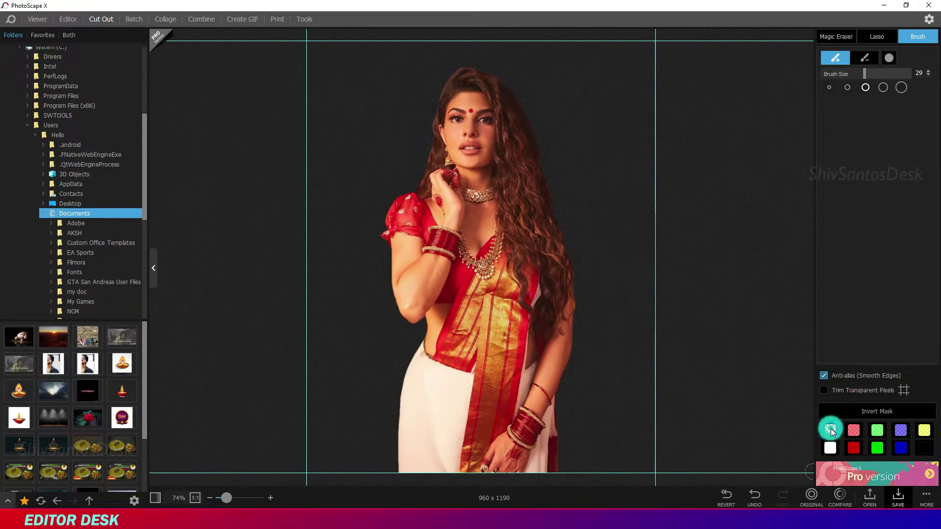
Save the cutout as a PNG in the Saved Pictures folder, keeping the suggested file name
{"action": "left_click", "coordinate": [901, 501]}
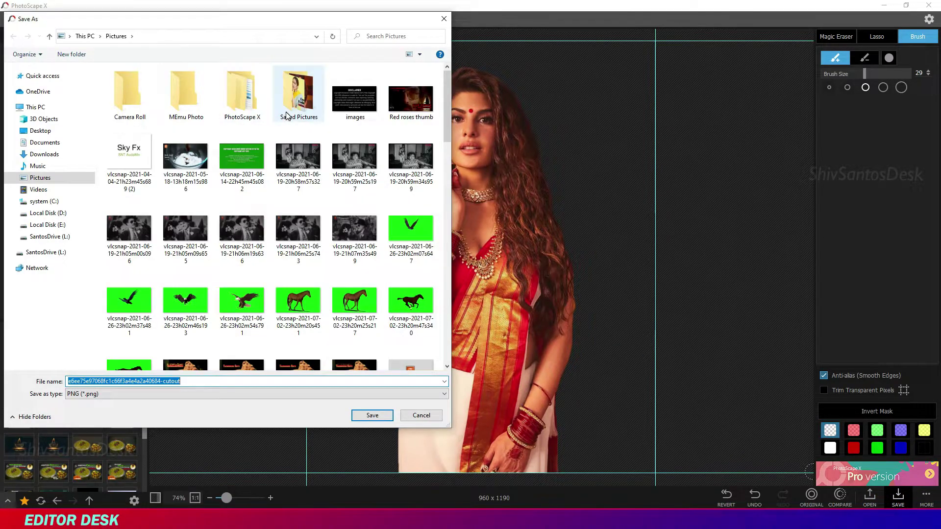
{"action": "double_click", "coordinate": [286, 112]}
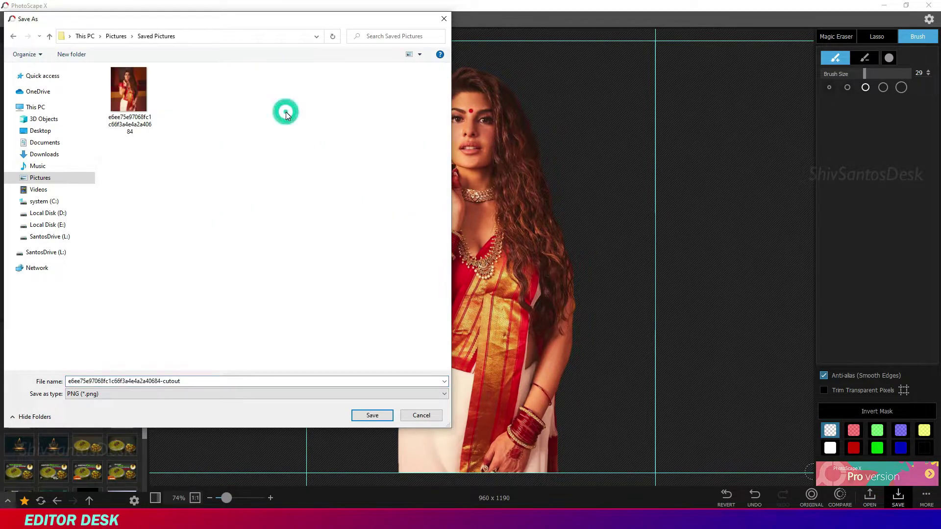
{"action": "left_click", "coordinate": [186, 380]}
{"action": "left_click", "coordinate": [185, 380]}
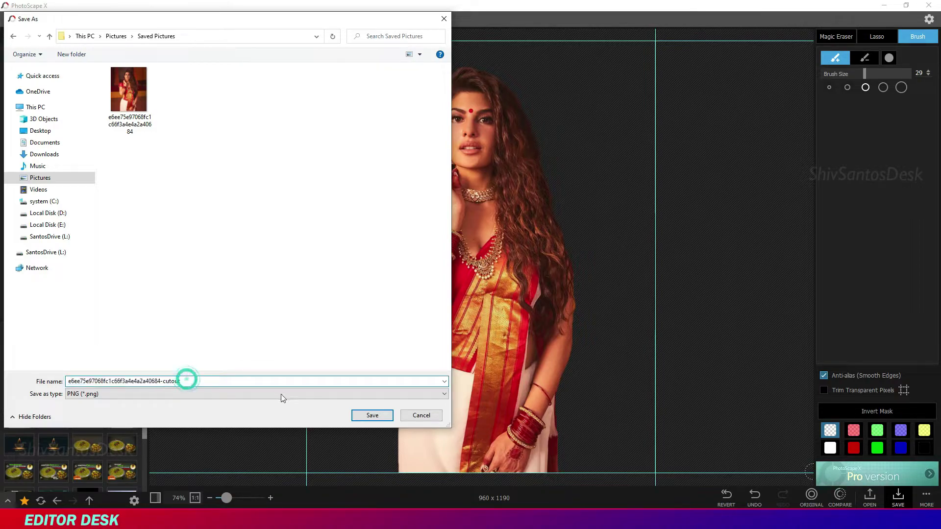
{"action": "left_click", "coordinate": [372, 416]}
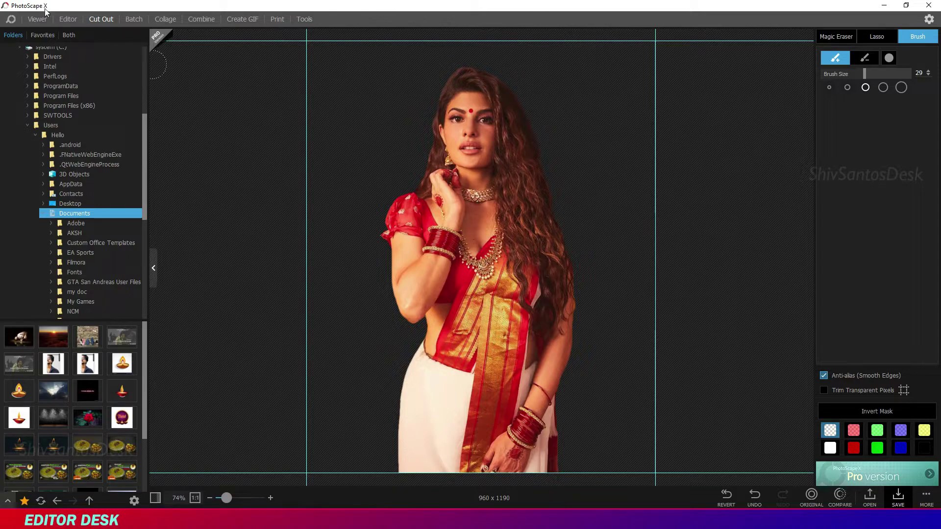
Create a new 1280 x 720 px image in the Editor with a dark red background
{"action": "left_click", "coordinate": [67, 20]}
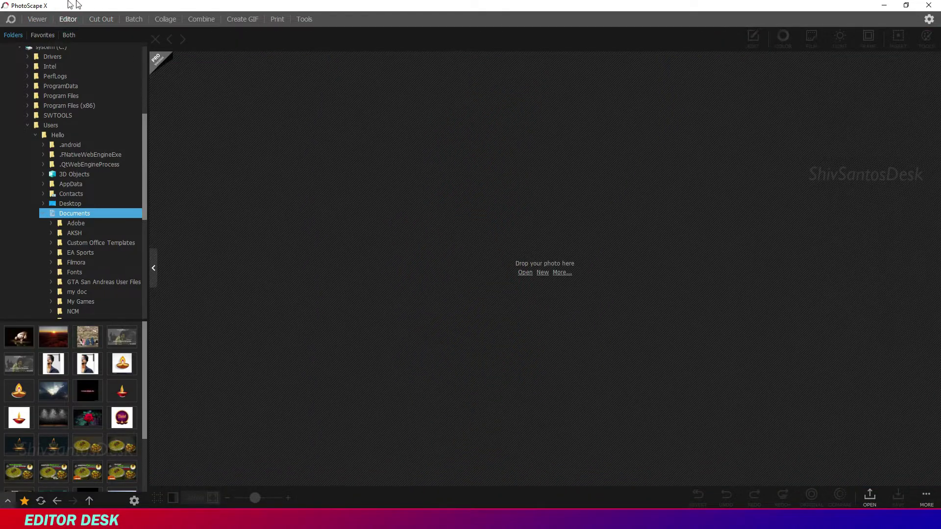
{"action": "left_click", "coordinate": [543, 273]}
{"action": "left_click", "coordinate": [458, 269]}
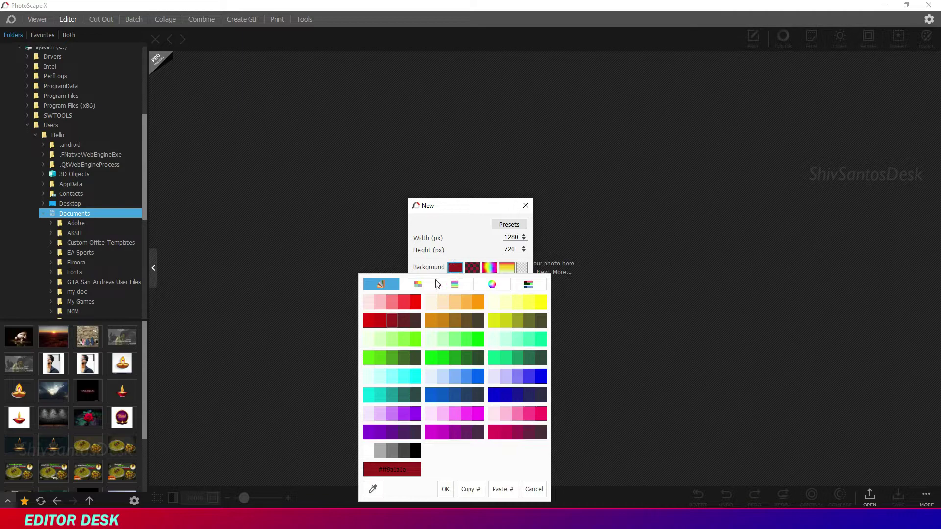
{"action": "left_click", "coordinate": [404, 321]}
{"action": "left_click", "coordinate": [470, 297]}
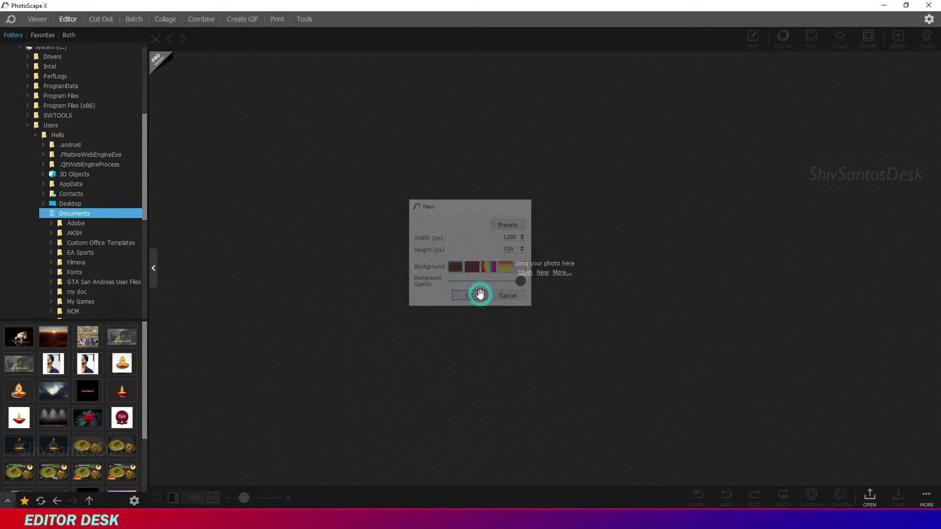
Insert the saved cutout image and place the woman on the left half of the canvas
{"action": "left_click", "coordinate": [898, 37]}
{"action": "left_click", "coordinate": [784, 37]}
{"action": "key", "text": "Return"}
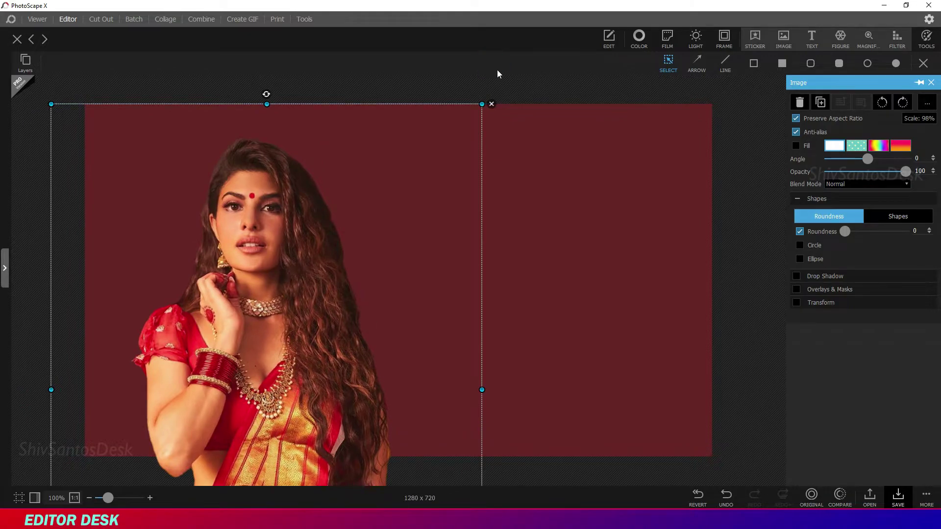
{"action": "left_click_drag", "start_coordinate": [332, 290], "coordinate": [353, 290]}
{"action": "left_click", "coordinate": [544, 166]}
Add the text "Jacqueline" without a drop shadow, tilted -14° at size 117, to the right of the woman
{"action": "left_click", "coordinate": [811, 40]}
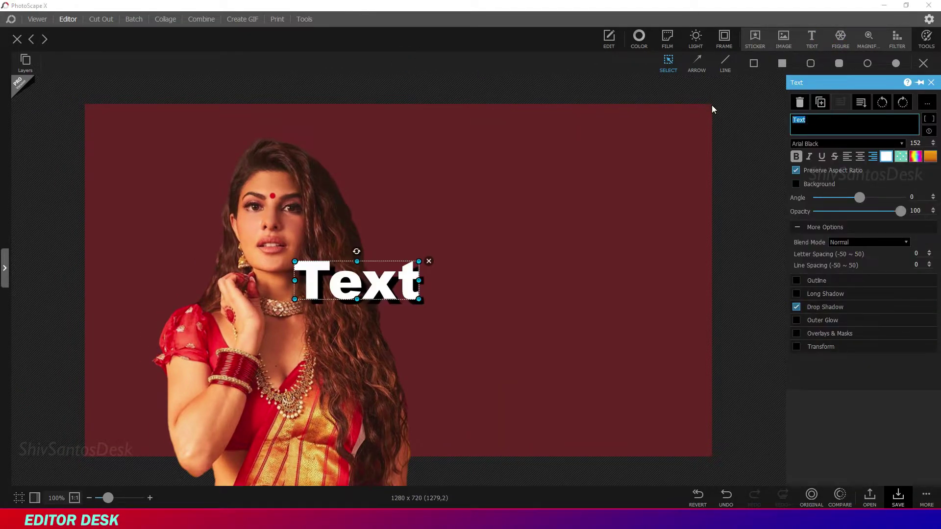
{"action": "left_click", "coordinate": [807, 34]}
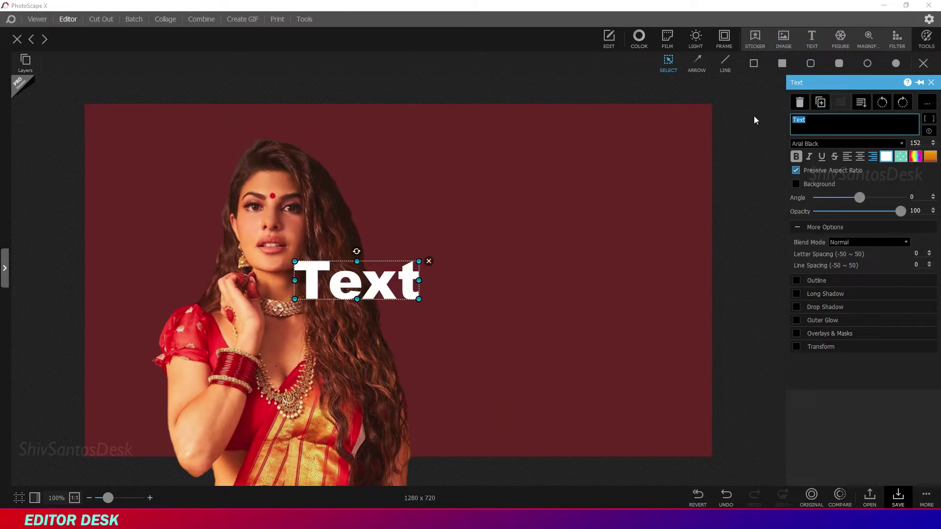
{"action": "type", "text": "Jacqueline"}
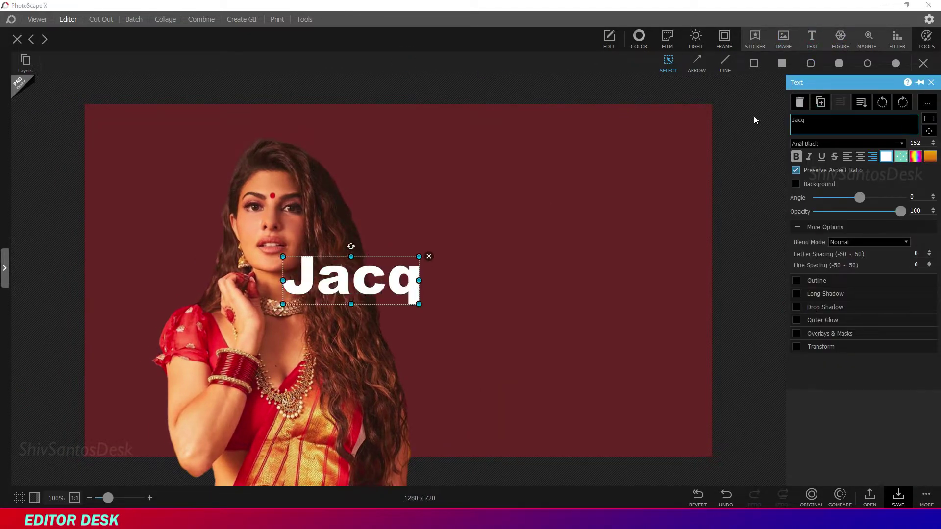
{"action": "left_click_drag", "start_coordinate": [294, 281], "coordinate": [556, 233]}
{"action": "left_click_drag", "start_coordinate": [527, 194], "coordinate": [520, 196]}
{"action": "left_click_drag", "start_coordinate": [515, 240], "coordinate": [518, 234]}
{"action": "left_click_drag", "start_coordinate": [384, 286], "coordinate": [449, 257]}
Duplicate the "Jacqueline" text twice and stack the copies below it
{"action": "right_click", "coordinate": [477, 230]}
{"action": "left_click_drag", "start_coordinate": [528, 219], "coordinate": [503, 279]}
{"action": "left_click", "coordinate": [503, 248]}
{"action": "left_click", "coordinate": [641, 212]}
{"action": "right_click", "coordinate": [556, 206]}
{"action": "left_click", "coordinate": [606, 224]}
{"action": "left_click_drag", "start_coordinate": [583, 217], "coordinate": [590, 255]}
Change the two copies to "Goes" and "Traditional" and align them under the first line
{"action": "left_click_drag", "start_coordinate": [833, 121], "coordinate": [782, 118]}
{"action": "type", "text": "G"}
{"action": "left_click_drag", "start_coordinate": [562, 247], "coordinate": [524, 295]}
{"action": "type", "text": "Traditional"}
{"action": "left_click", "coordinate": [577, 323]}
{"action": "left_click", "coordinate": [581, 281]}
{"action": "left_click", "coordinate": [584, 286]}
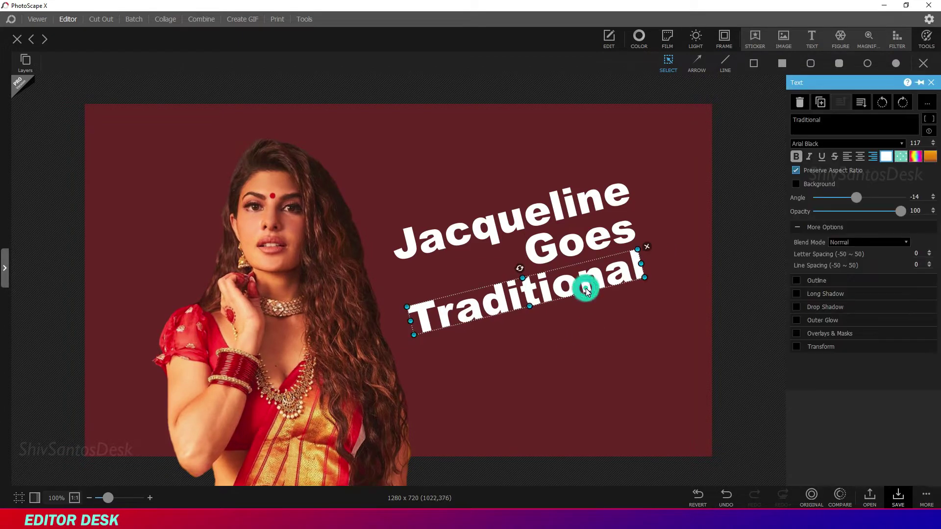
Turn on the drop shadow for the "Traditional", "Jacqueline" and "Goes" texts
{"action": "left_click", "coordinate": [797, 308]}
{"action": "left_click", "coordinate": [548, 219]}
{"action": "left_click", "coordinate": [797, 266]}
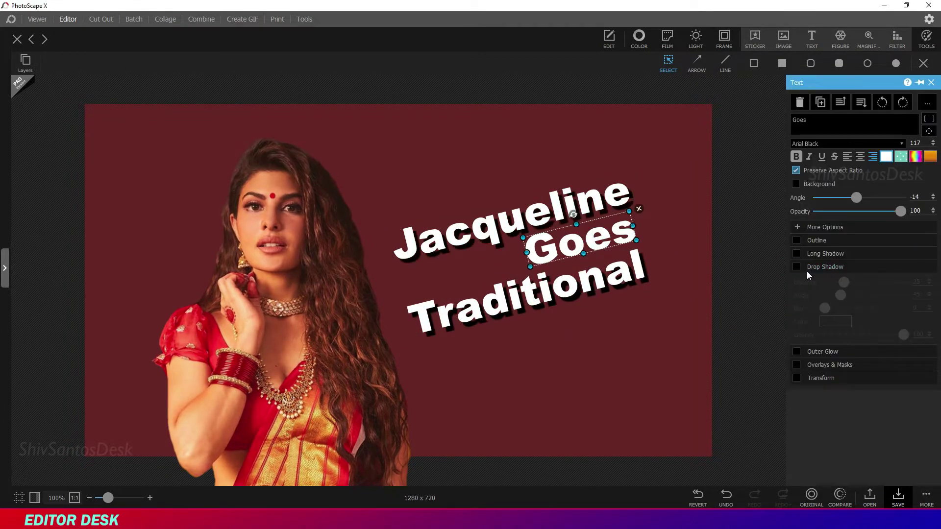
{"action": "left_click", "coordinate": [563, 245]}
Colour the "Traditional" text orange and enlarge it below the other two words
{"action": "left_click", "coordinate": [561, 290]}
{"action": "left_click", "coordinate": [886, 156]}
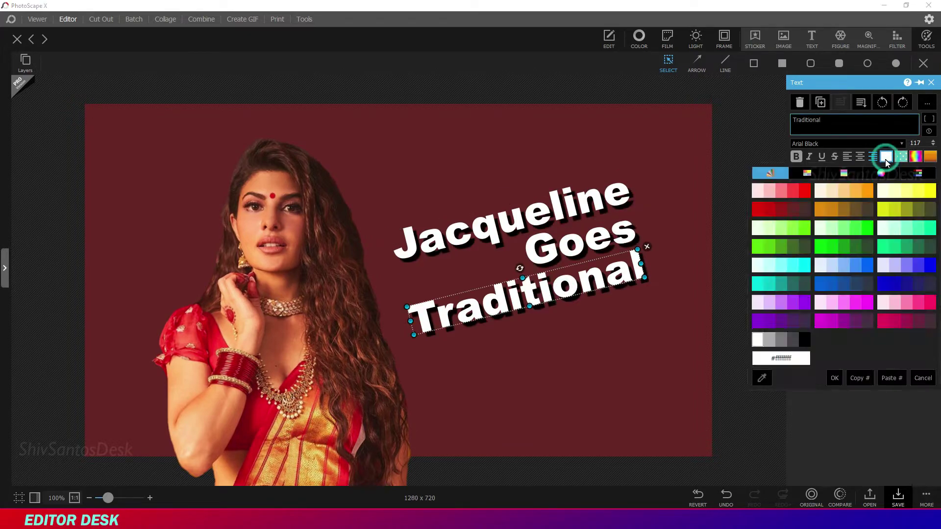
{"action": "left_click", "coordinate": [845, 190]}
{"action": "left_click", "coordinate": [555, 178]}
{"action": "left_click", "coordinate": [567, 246]}
{"action": "left_click", "coordinate": [544, 292]}
{"action": "left_click_drag", "start_coordinate": [413, 335], "coordinate": [356, 355]}
{"action": "left_click_drag", "start_coordinate": [508, 301], "coordinate": [560, 296]}
Shift "Goes" to the right and enlarge "Jacqueline" to size 144 so the lines fill the text block
{"action": "left_click", "coordinate": [597, 241]}
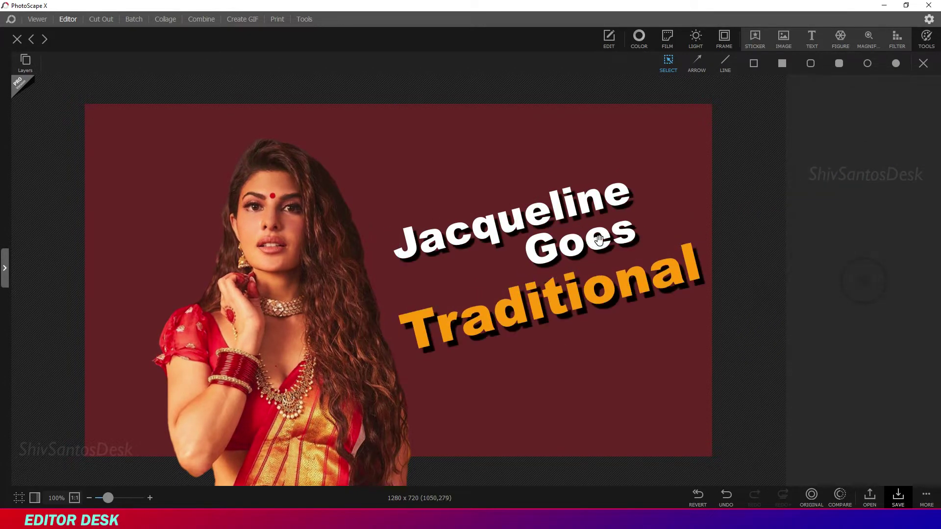
{"action": "left_click_drag", "start_coordinate": [599, 240], "coordinate": [643, 240]}
{"action": "left_click", "coordinate": [515, 211]}
{"action": "left_click_drag", "start_coordinate": [507, 206], "coordinate": [513, 216]}
{"action": "left_click", "coordinate": [563, 267]}
{"action": "left_click", "coordinate": [594, 209]}
{"action": "left_click_drag", "start_coordinate": [634, 182], "coordinate": [688, 152]}
{"action": "left_click_drag", "start_coordinate": [599, 202], "coordinate": [594, 205]}
{"action": "left_click", "coordinate": [590, 147]}
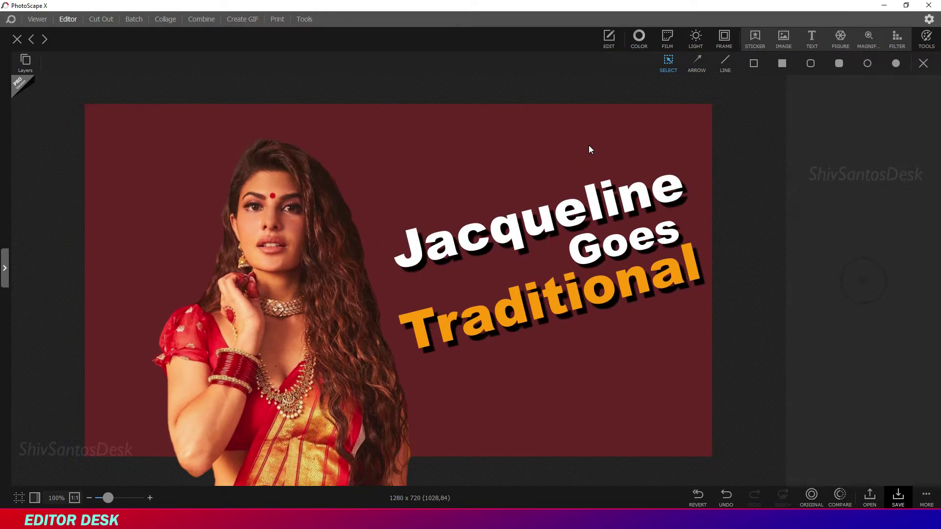
Move the woman slightly left, and move the three text lines together to the left
{"action": "left_click_drag", "start_coordinate": [295, 356], "coordinate": [271, 356]}
{"action": "left_click", "coordinate": [578, 213]}
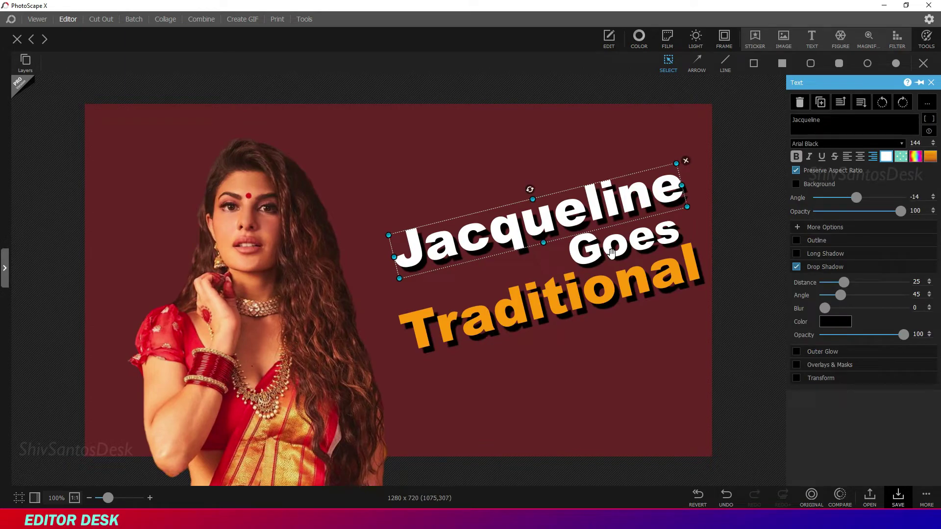
{"action": "left_click", "coordinate": [611, 253], "text": "shift"}
{"action": "left_click", "coordinate": [605, 292], "text": "shift"}
{"action": "left_click_drag", "start_coordinate": [598, 227], "coordinate": [571, 222]}
Apply light leak 007 from Light Leaks (1) to the red background
{"action": "left_click", "coordinate": [557, 97]}
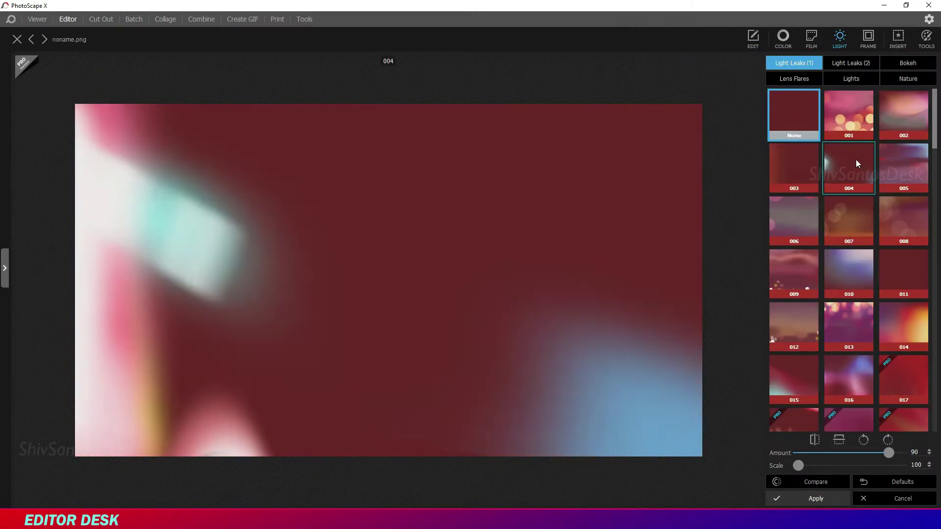
{"action": "left_click", "coordinate": [849, 203]}
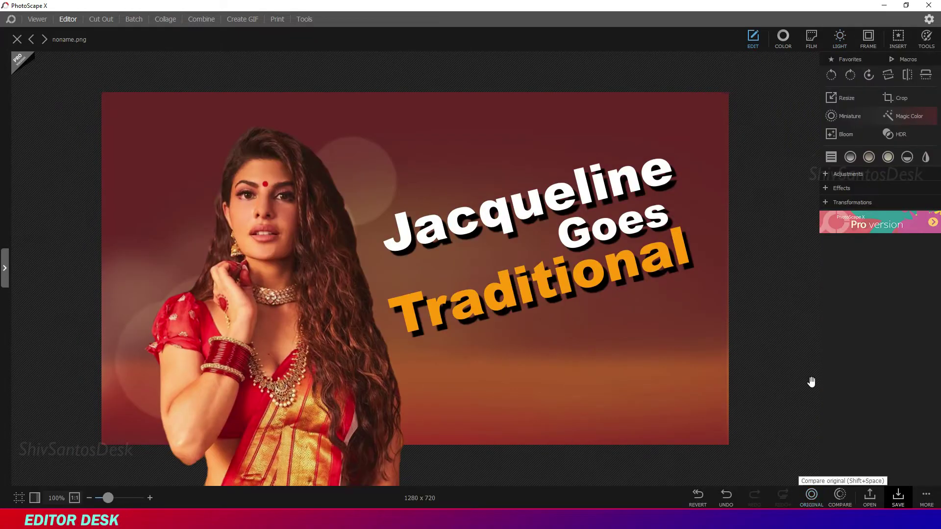
Insert the YouTube logo image, shrink it and place it below the title text
{"action": "left_click", "coordinate": [898, 38]}
{"action": "left_click", "coordinate": [783, 38]}
{"action": "double_click", "coordinate": [636, 170]}
{"action": "left_click_drag", "start_coordinate": [189, 130], "coordinate": [460, 382]}
Add the white text "Bolly News" without a drop shadow beside the YouTube logo
{"action": "left_click", "coordinate": [812, 38]}
{"action": "left_click", "coordinate": [797, 267]}
{"action": "left_click_drag", "start_coordinate": [373, 284], "coordinate": [558, 383]}
{"action": "left_click_drag", "start_coordinate": [825, 119], "coordinate": [752, 120]}
{"action": "key", "text": "ctrl+a"}
{"action": "type", "text": "Bolly"}
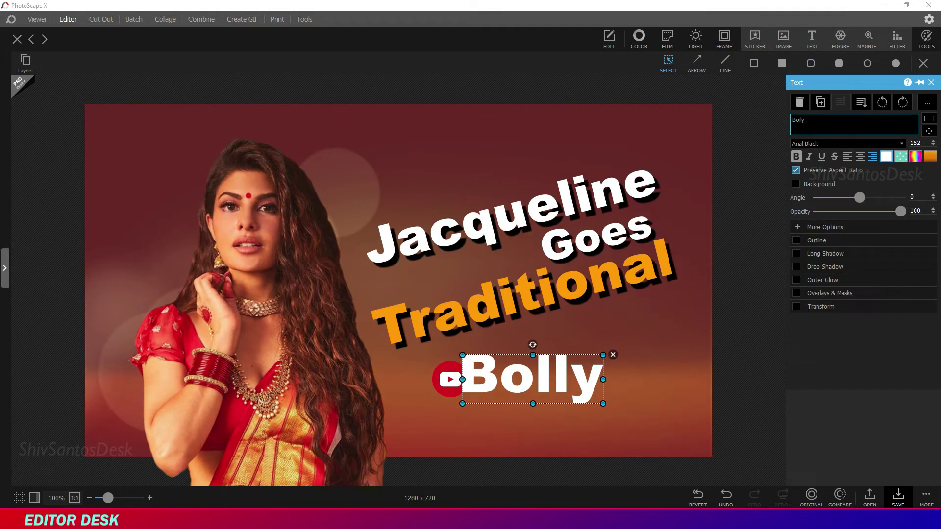
{"action": "type", "text": " News"}
Shrink the "Bolly News" text and place it with the YouTube logo in the canvas's lower-right corner
{"action": "left_click_drag", "start_coordinate": [283, 403], "coordinate": [448, 379]}
{"action": "left_click_drag", "start_coordinate": [504, 365], "coordinate": [589, 434]}
{"action": "left_click", "coordinate": [527, 421]}
{"action": "left_click", "coordinate": [526, 384]}
{"action": "left_click", "coordinate": [525, 421]}
{"action": "left_click", "coordinate": [531, 382]}
{"action": "left_click", "coordinate": [450, 380], "text": "shift"}
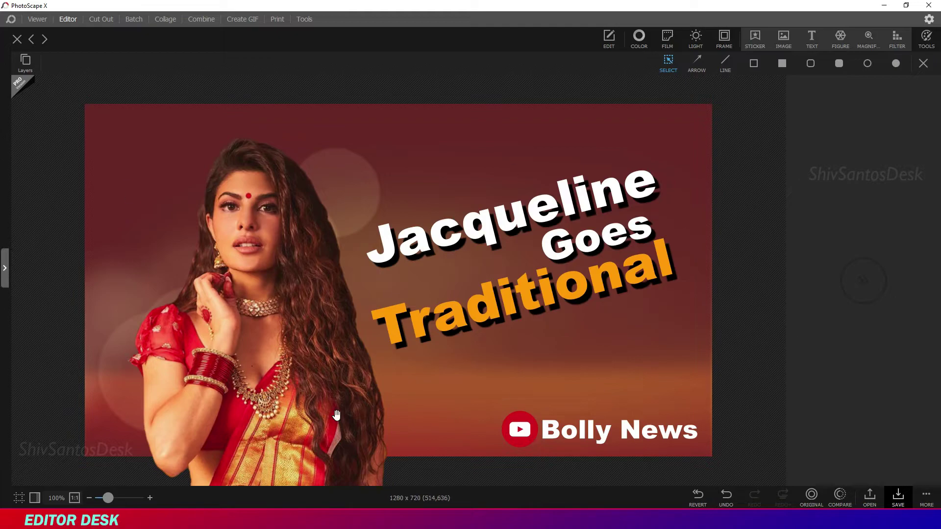
Apply light 001 from Lights behind the woman's head, with Arc 1.00 and a reduced scale
{"action": "left_click", "coordinate": [278, 325]}
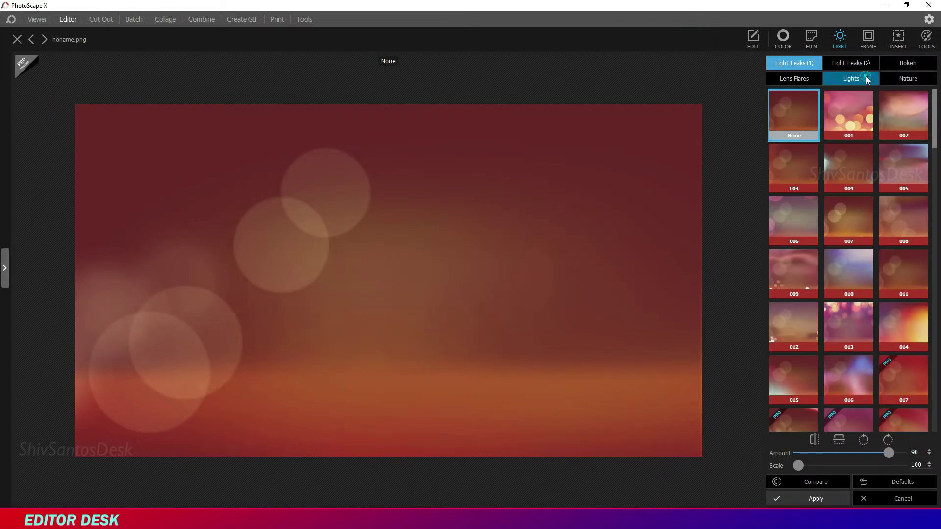
{"action": "left_click", "coordinate": [858, 104]}
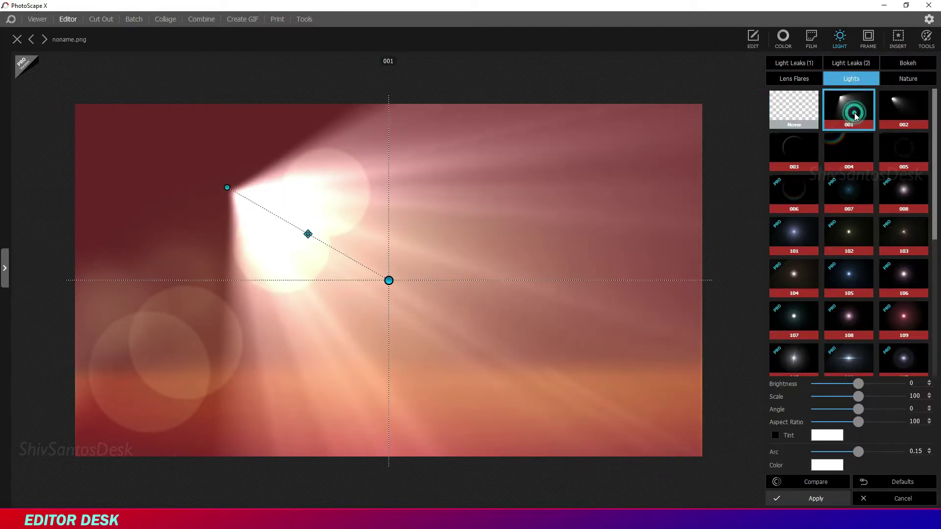
{"action": "left_click_drag", "start_coordinate": [227, 187], "coordinate": [206, 309]}
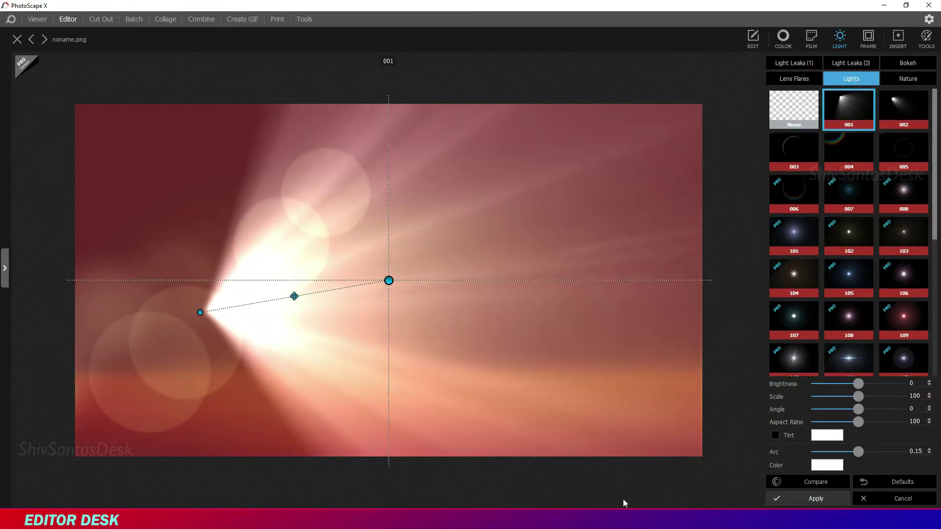
{"action": "left_click_drag", "start_coordinate": [877, 451], "coordinate": [939, 467]}
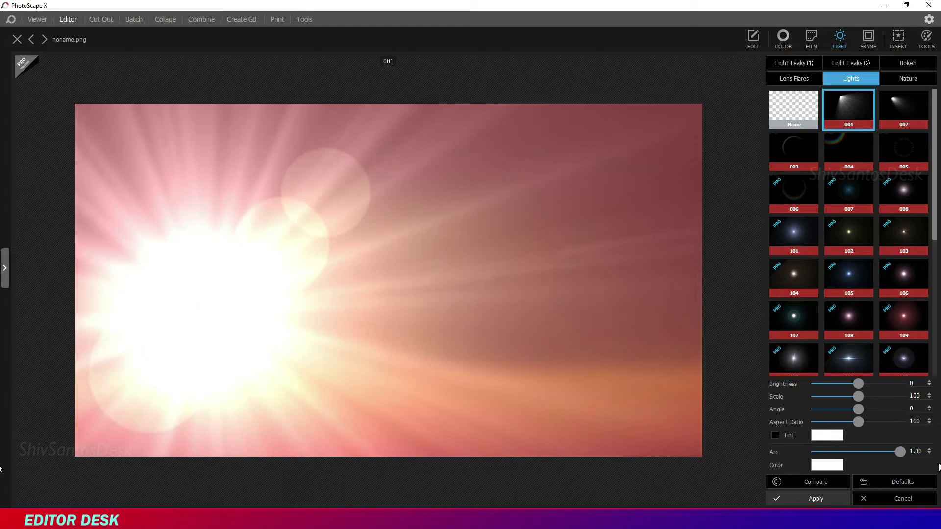
{"action": "left_click_drag", "start_coordinate": [858, 397], "coordinate": [821, 396]}
{"action": "left_click_drag", "start_coordinate": [200, 312], "coordinate": [225, 279]}
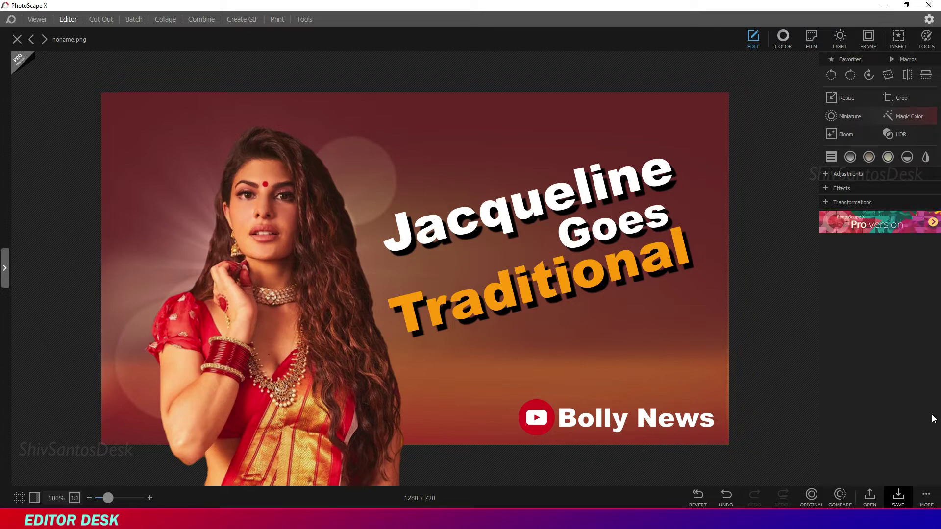
Preview the thumbnail's JPEG output at quality 100 from the save options and accept the preview
{"action": "left_click", "coordinate": [895, 498]}
{"action": "left_click", "coordinate": [528, 272]}
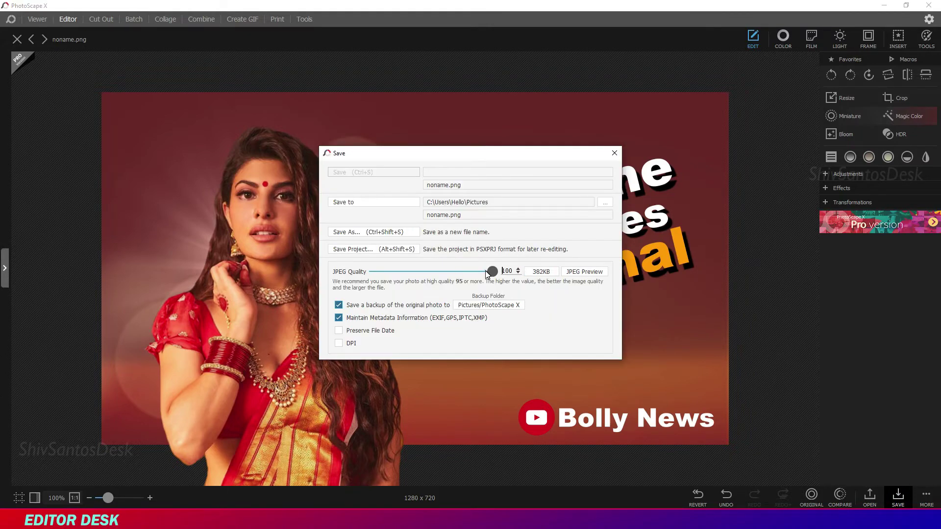
{"action": "left_click", "coordinate": [587, 273]}
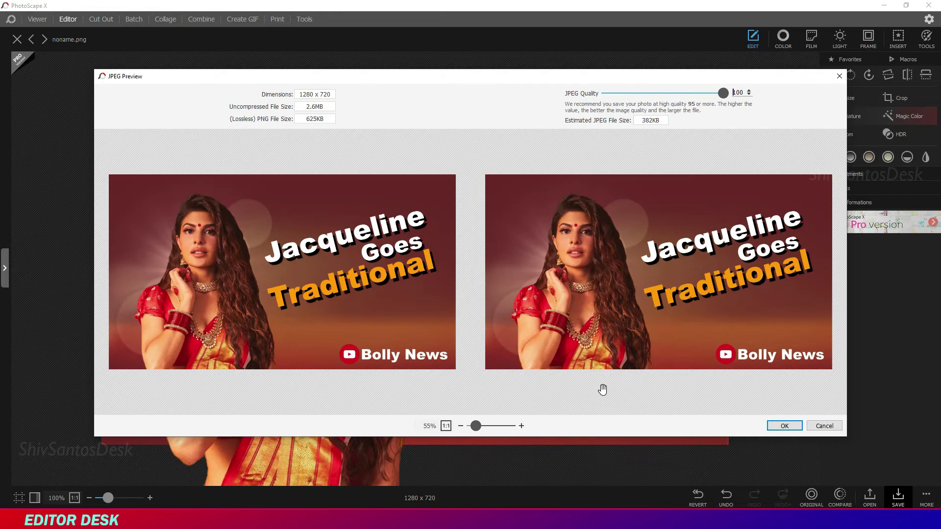
{"action": "left_click", "coordinate": [785, 426]}
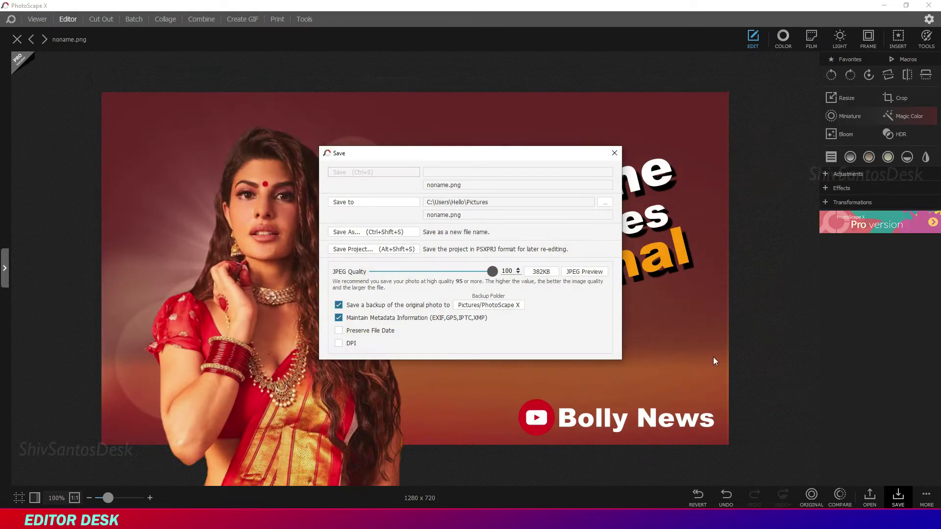
Save the thumbnail as a JPEG named "Jacqueline Goes Traditional" in the Saved Pictures folder
{"action": "left_click", "coordinate": [363, 233]}
{"action": "left_click", "coordinate": [425, 473]}
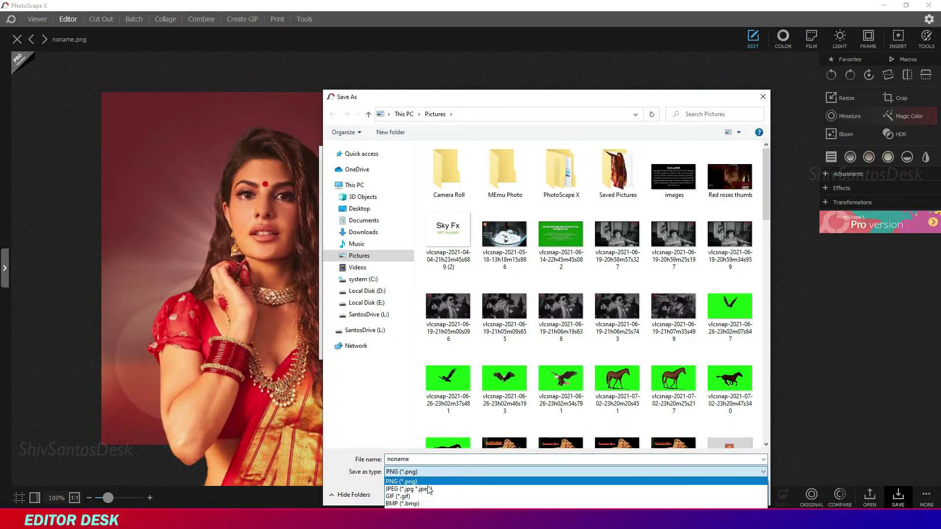
{"action": "left_click", "coordinate": [421, 488]}
{"action": "double_click", "coordinate": [622, 190]}
{"action": "double_click", "coordinate": [430, 459]}
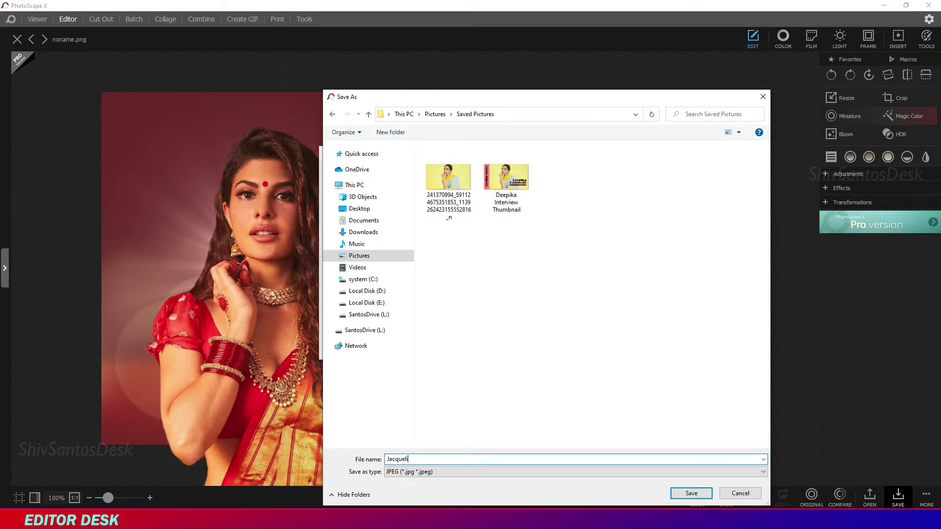
{"action": "key", "text": "BackSpace"}
{"action": "key", "text": "BackSpace"}
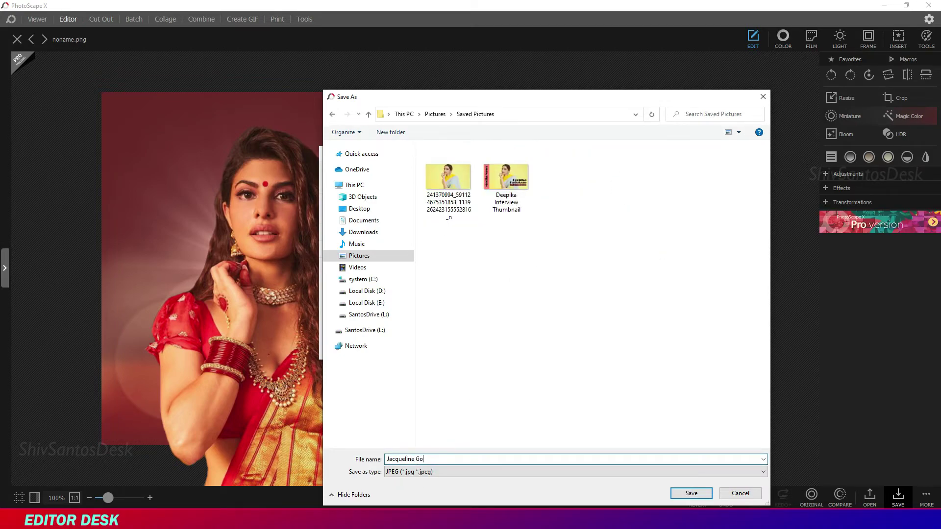
{"action": "type", "text": "oes Traditional"}
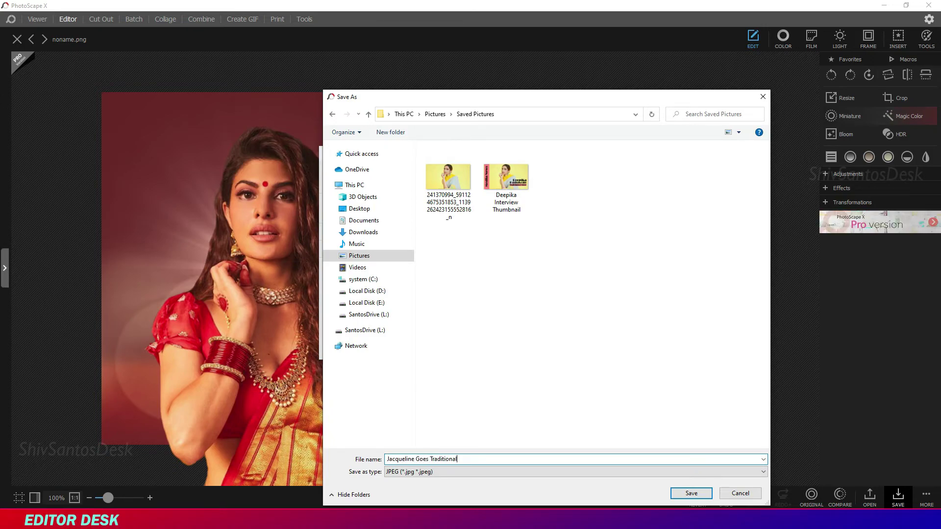
{"action": "key", "text": "Return"}
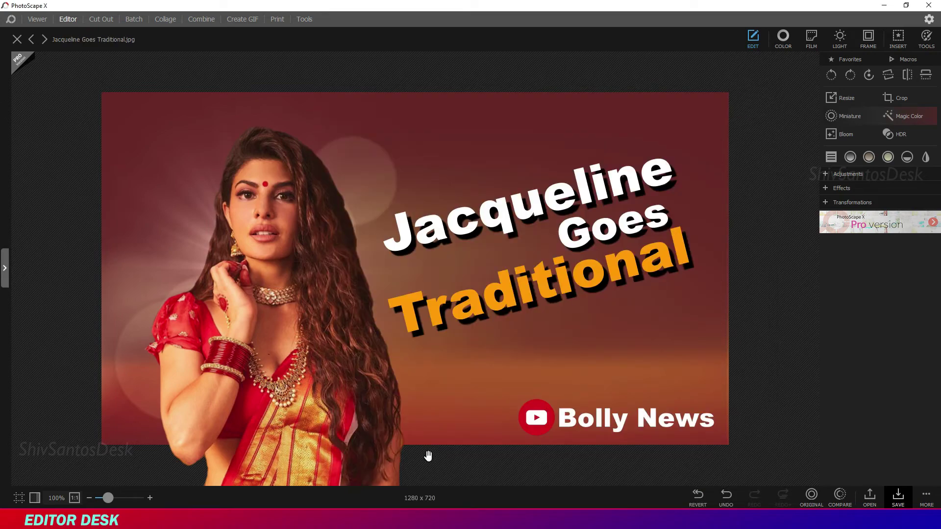
Save the project as "Jacqueline Goes Traditional Project" in Saved Pictures, without enlarging the photo to include outside objects
{"action": "left_click", "coordinate": [898, 496]}
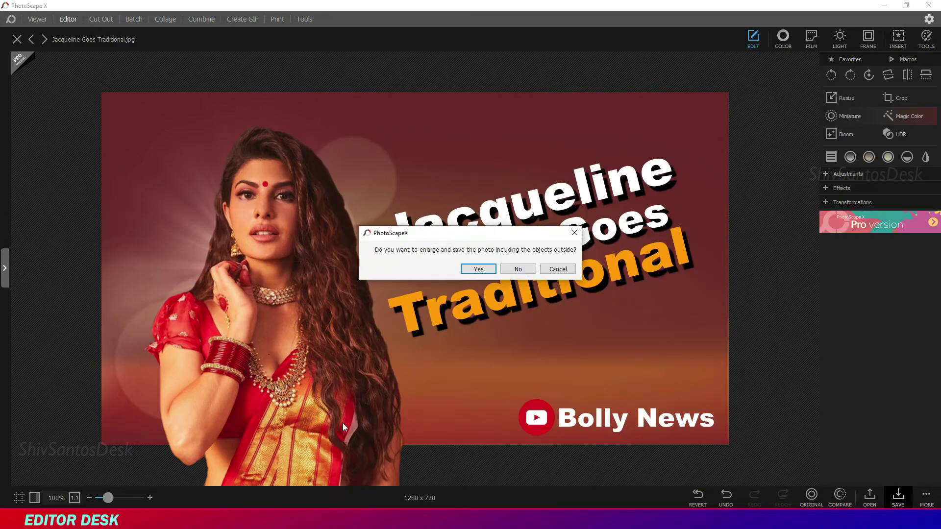
{"action": "left_click", "coordinate": [518, 269]}
{"action": "left_click", "coordinate": [370, 251]}
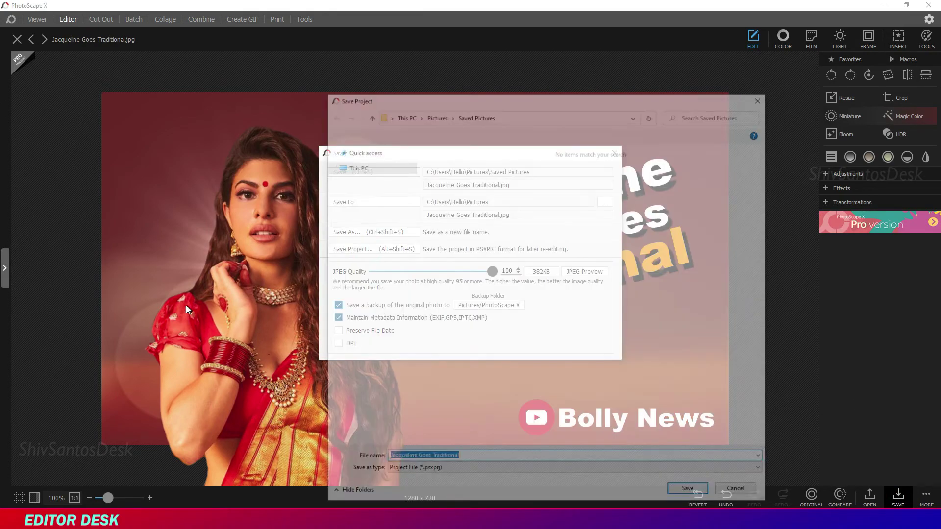
{"action": "left_click", "coordinate": [499, 460]}
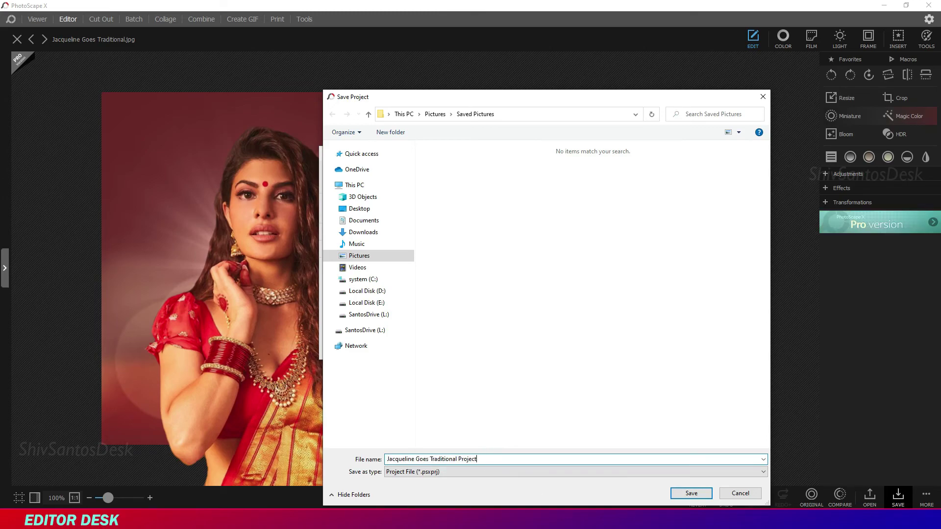
{"action": "left_click", "coordinate": [687, 496]}
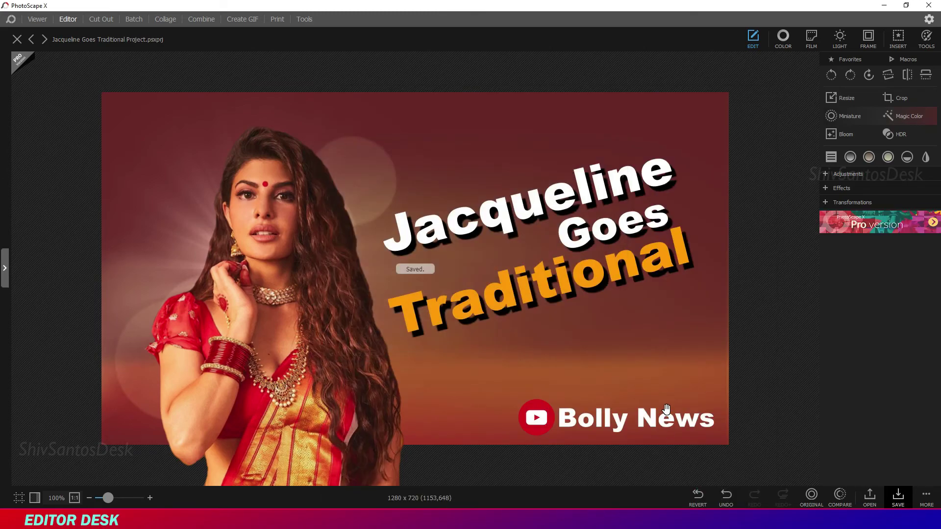
Minimize the editor, switch to File Explorer and open the "Jacqueline Goes Traditional" image from the Saved Pictures folder
{"action": "left_click", "coordinate": [885, 9]}
{"action": "left_click", "coordinate": [245, 519]}
{"action": "double_click", "coordinate": [630, 307]}
{"action": "double_click", "coordinate": [724, 279]}
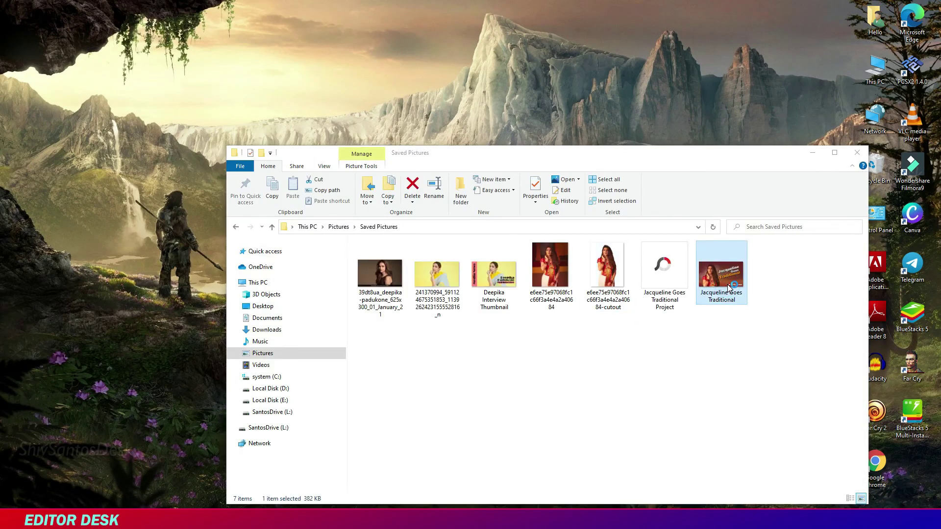